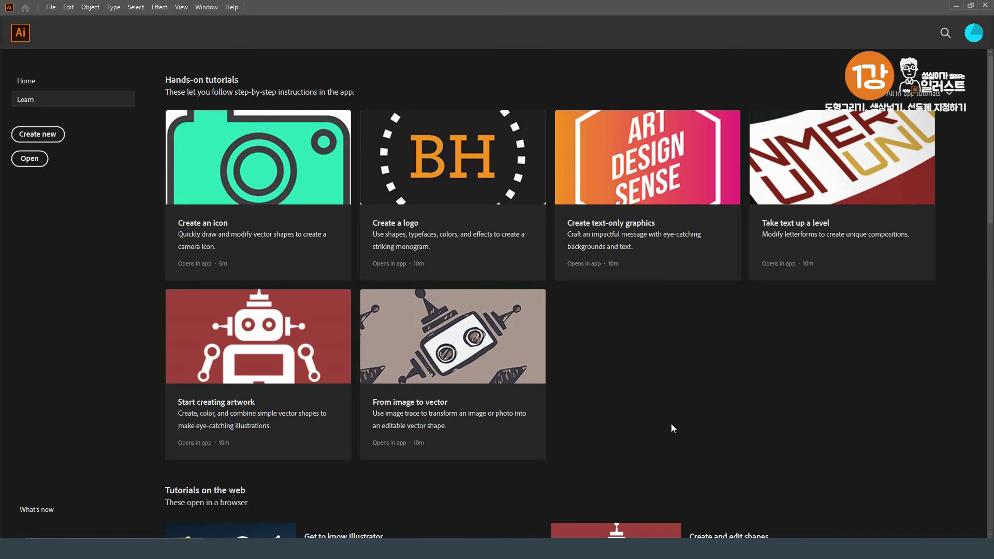
# - Create a new portrait document from the A4 print preset, 210 x 297 mm
pyautogui.click(51, 7)
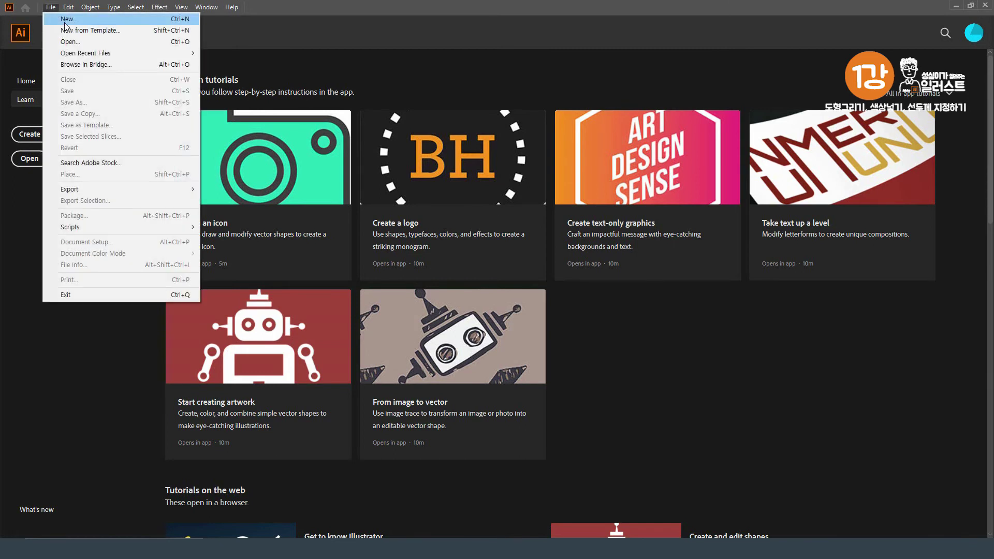
pyautogui.click(65, 23)
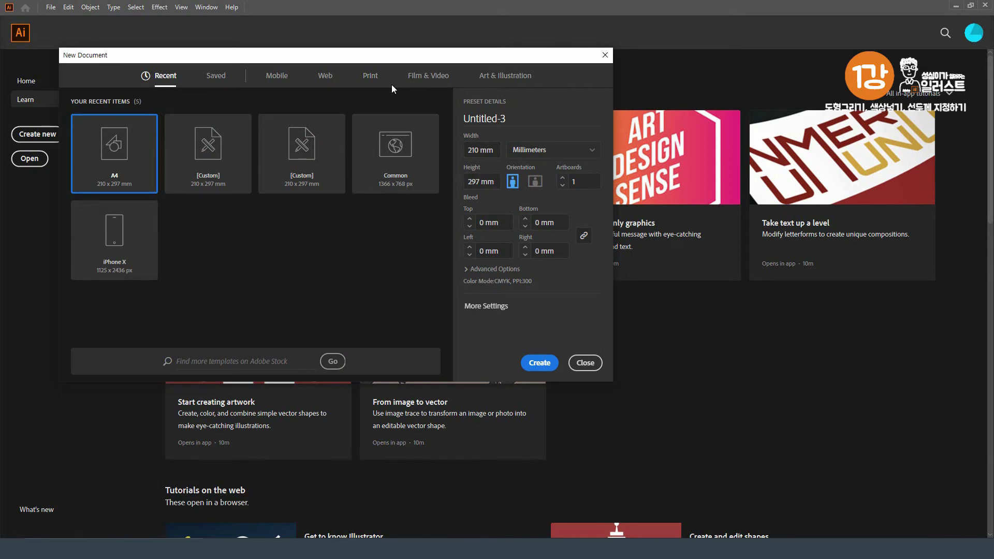
pyautogui.click(212, 76)
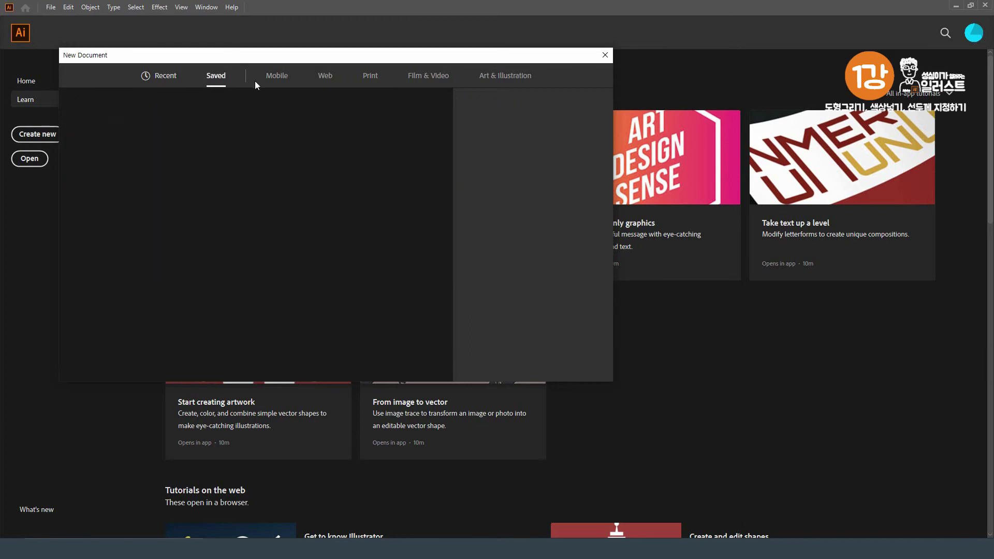
pyautogui.click(285, 82)
pyautogui.click(334, 77)
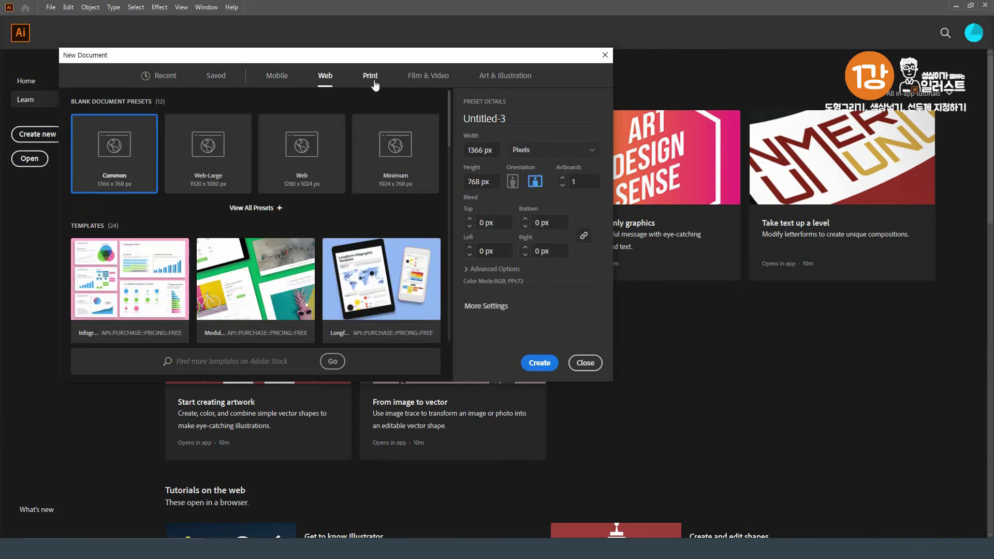
pyautogui.click(375, 86)
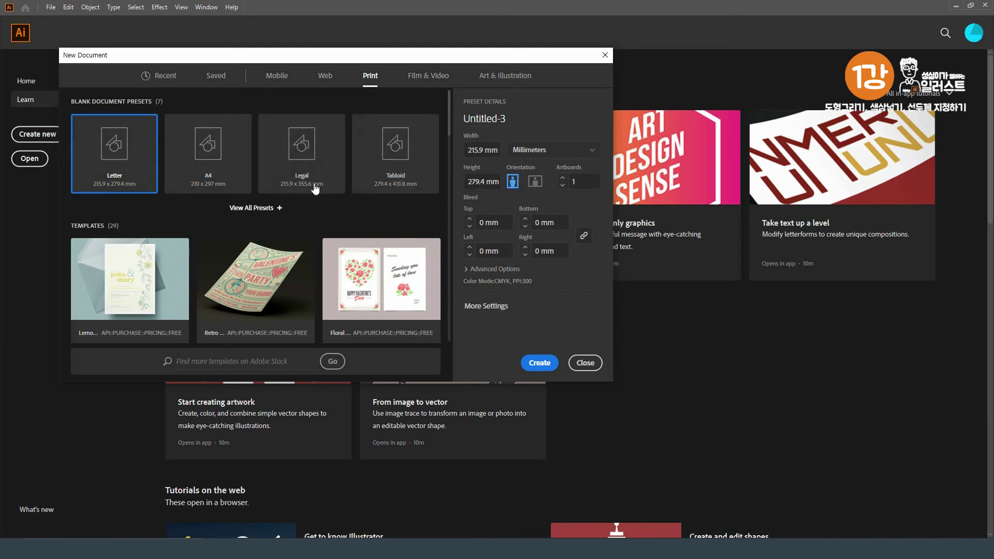
pyautogui.click(212, 175)
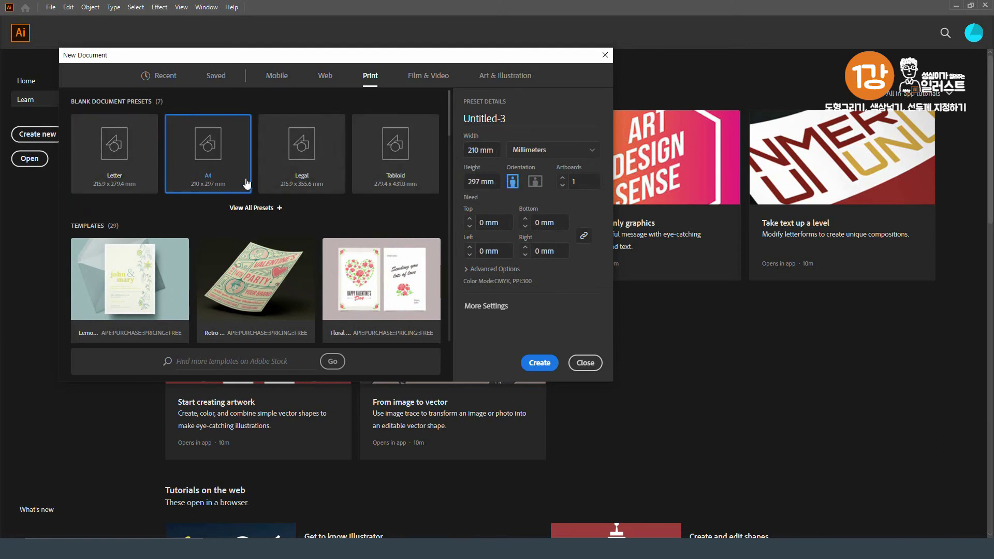
pyautogui.click(541, 363)
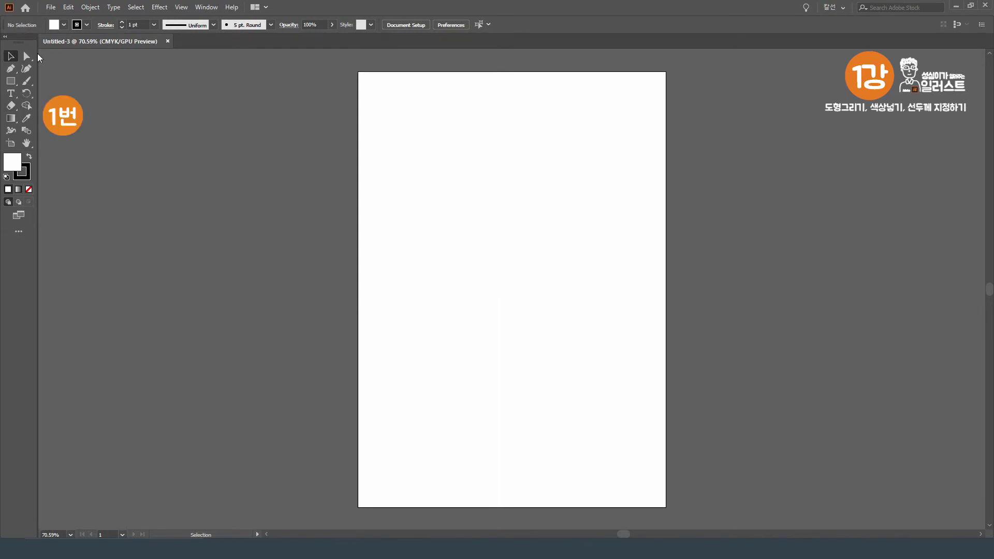
# - Draw a rectangle about 60 x 65 mm in the artboard's upper-left area and shift it slightly up and left
pyautogui.click(10, 81)
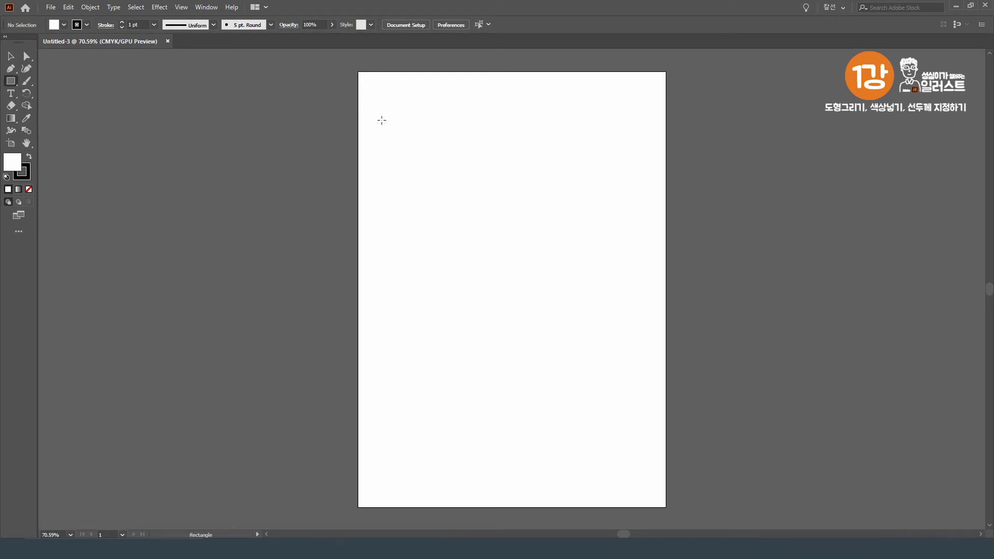
pyautogui.moveTo(375, 111); pyautogui.dragTo(464, 207)
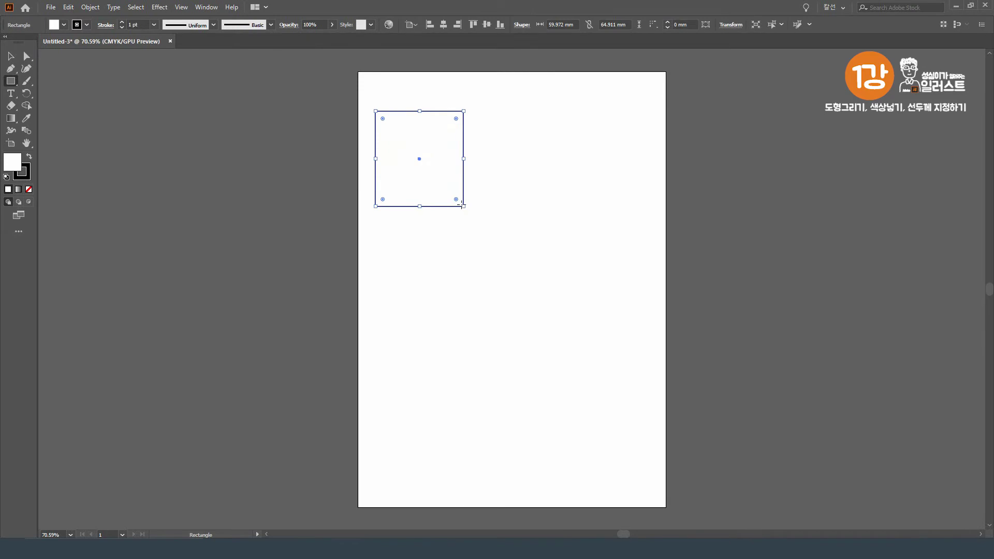
pyautogui.click(11, 57)
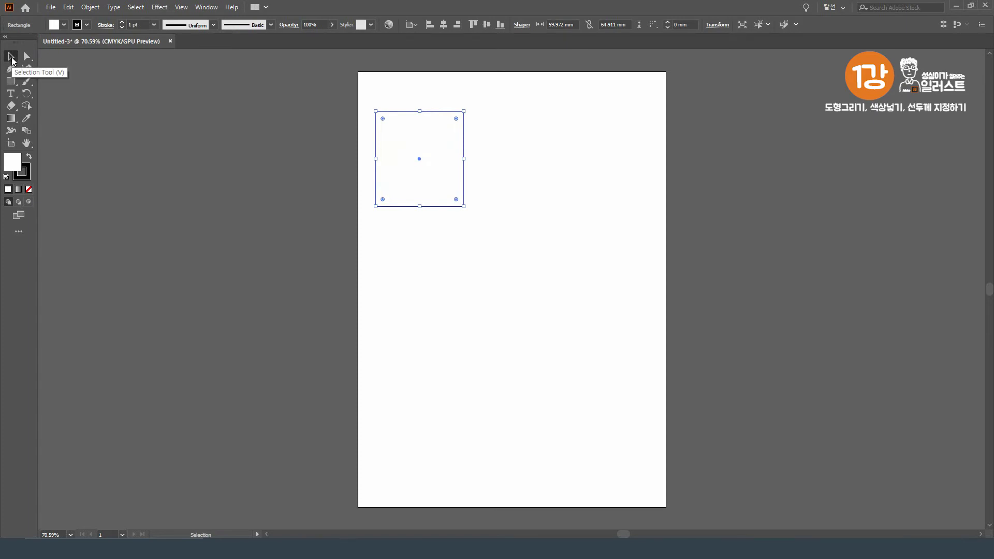
pyautogui.moveTo(417, 158)
pyautogui.mouseDown()
pyautogui.moveTo(469, 157)
pyautogui.moveTo(408, 156)
pyautogui.mouseUp()
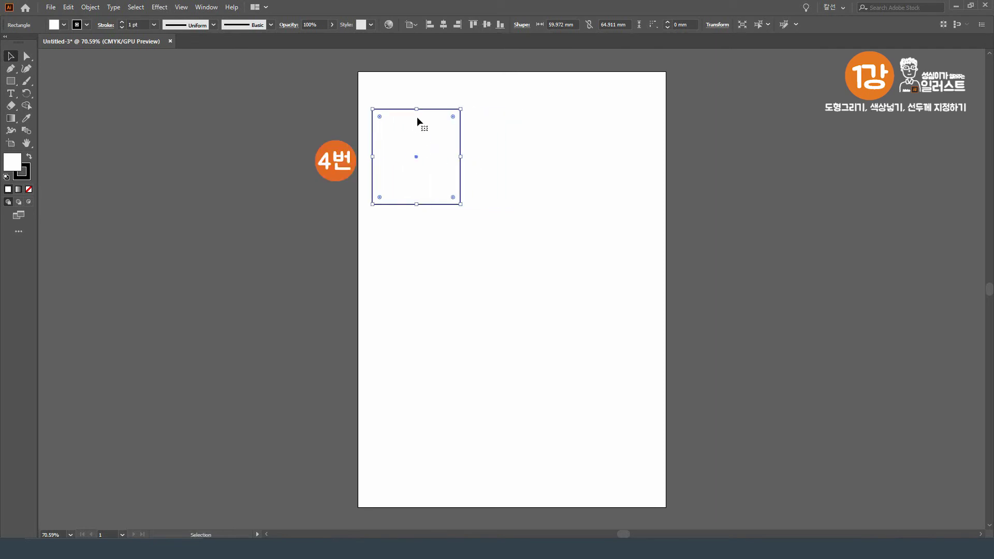
# - Resize the rectangle to about 50 x 58 mm by adjusting its upper, right and lower edges
pyautogui.moveTo(418, 109)
pyautogui.mouseDown()
pyautogui.moveTo(418, 129)
pyautogui.moveTo(419, 99)
pyautogui.mouseUp()
pyautogui.moveTo(461, 151)
pyautogui.mouseDown()
pyautogui.moveTo(471, 152)
pyautogui.moveTo(446, 152)
pyautogui.mouseUp()
pyautogui.moveTo(410, 205); pyautogui.dragTo(411, 184)
# - Draw an ellipse about 56 x 62 mm to the right of the rectangle
pyautogui.press('m')
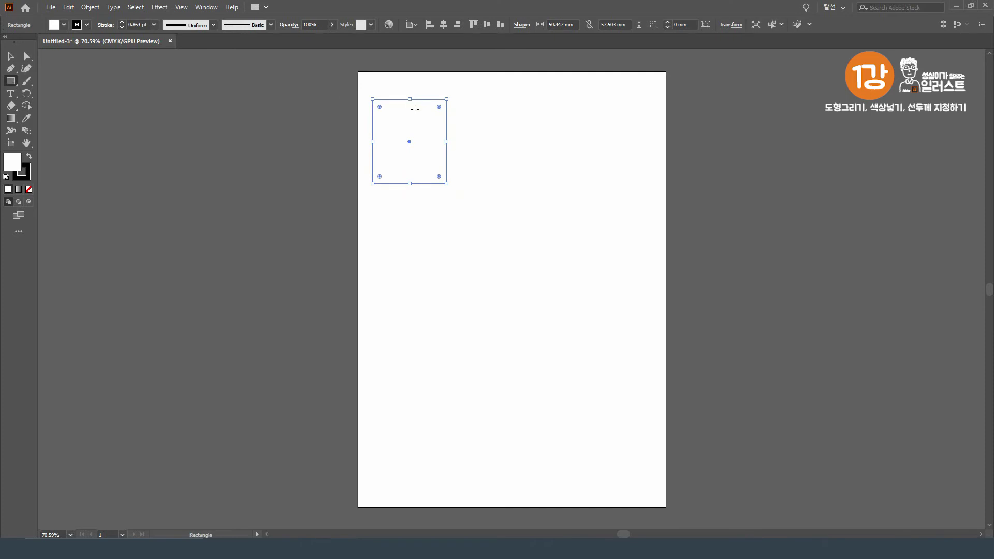
pyautogui.click(12, 83)
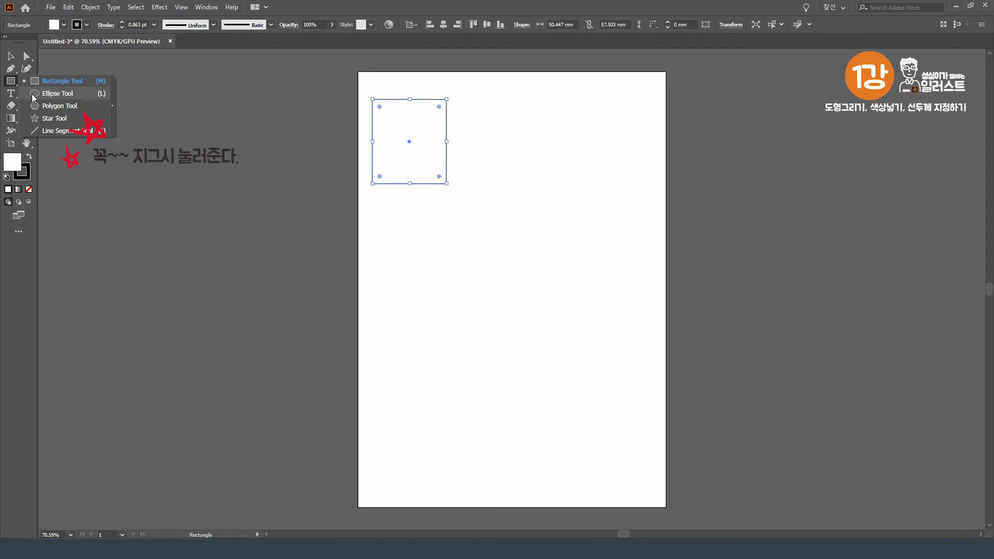
pyautogui.click(33, 95)
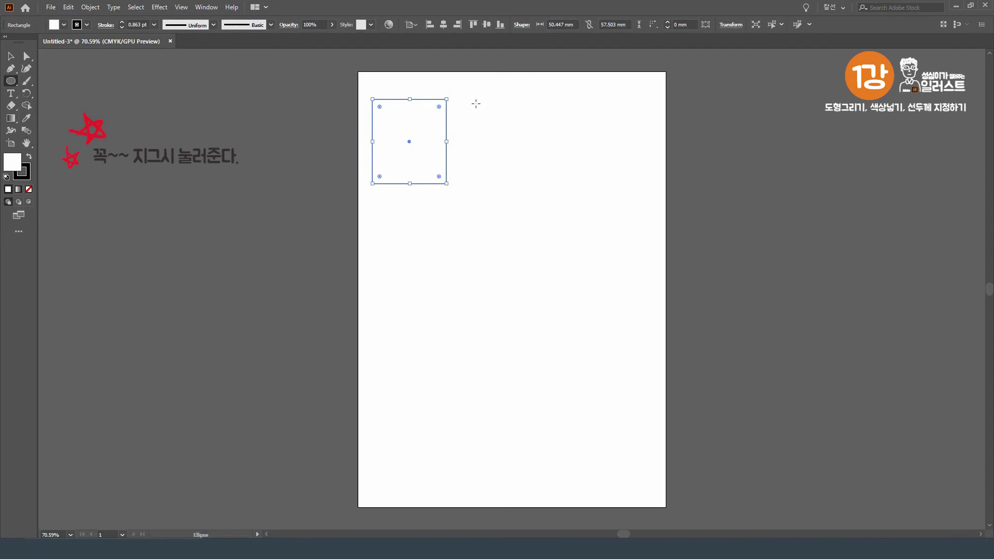
pyautogui.moveTo(467, 98); pyautogui.dragTo(550, 189)
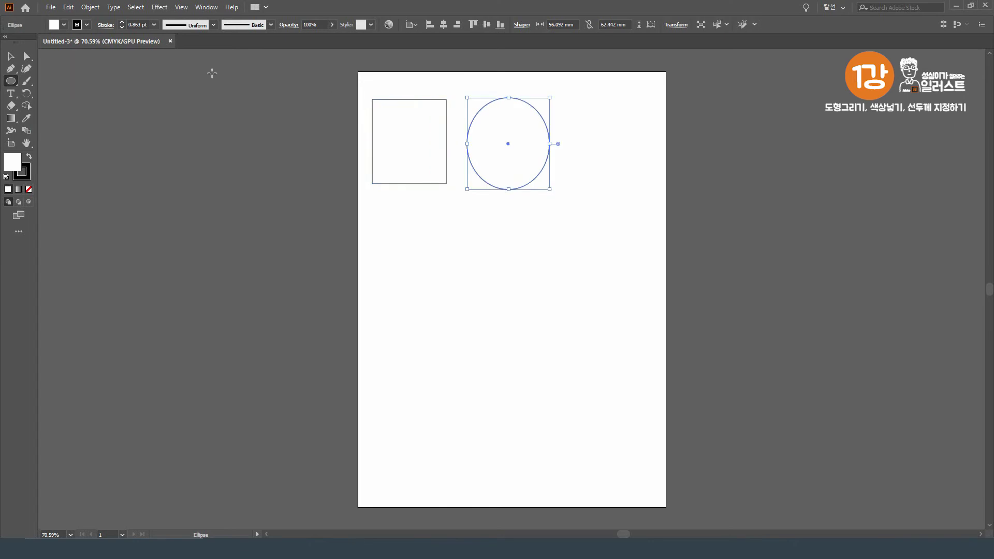
# - Nudge the ellipse up and left and reduce its height to about 59 mm
pyautogui.click(11, 57)
pyautogui.moveTo(512, 148); pyautogui.dragTo(510, 149)
pyautogui.moveTo(505, 188)
pyautogui.mouseDown()
pyautogui.moveTo(506, 176)
pyautogui.moveTo(508, 184)
pyautogui.mouseUp()
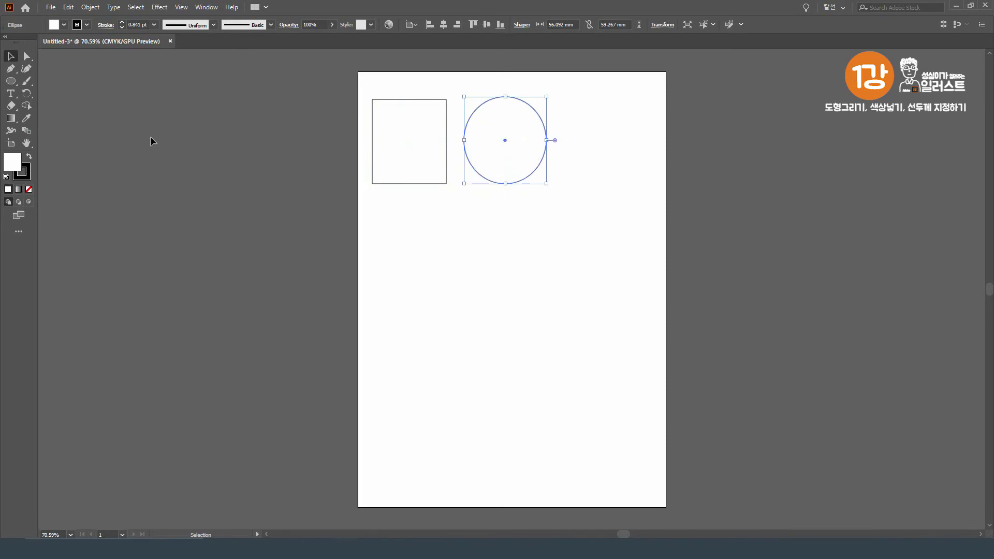
# - Draw a hexagon about 71 x 62 mm below the rectangle and move it straight up closer to it
pyautogui.click(13, 85)
pyautogui.click(14, 86)
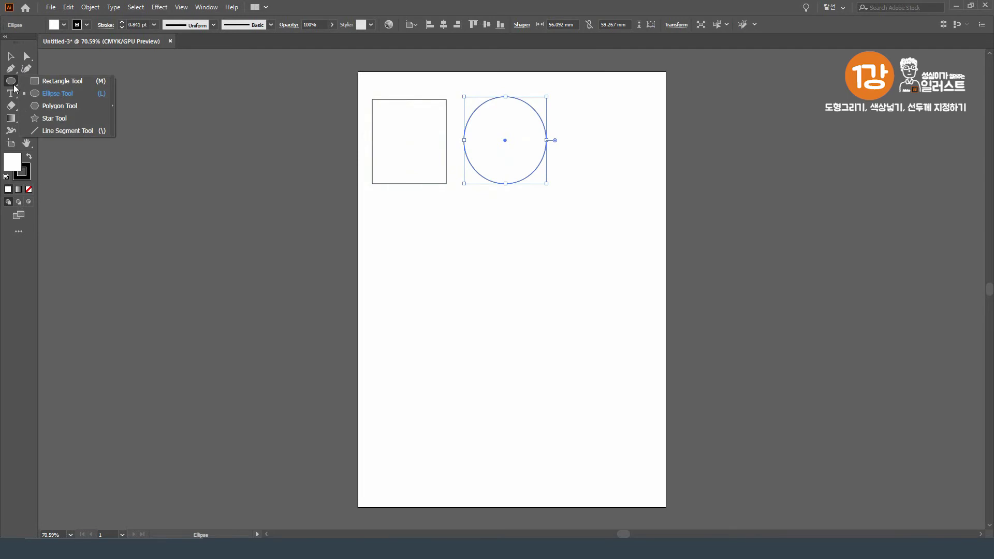
pyautogui.click(57, 110)
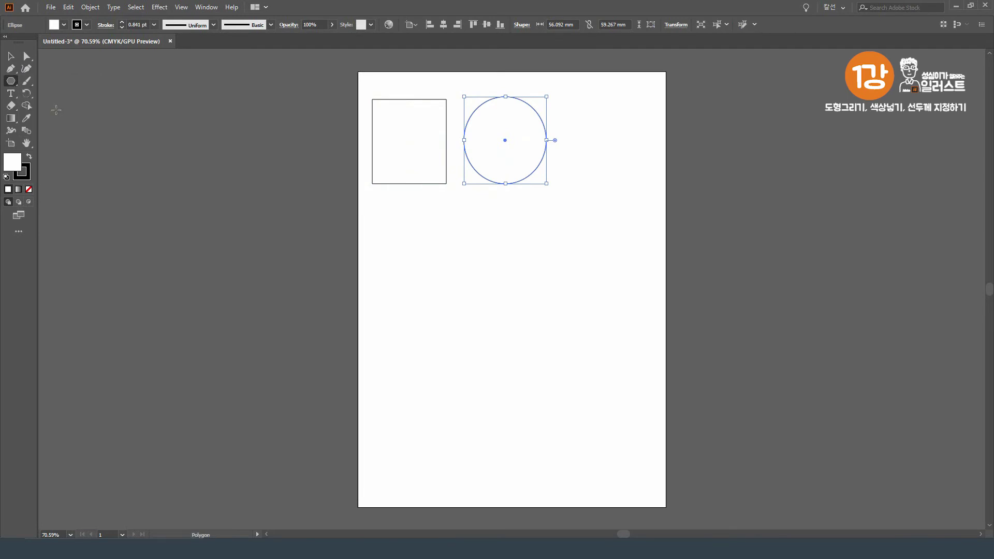
pyautogui.moveTo(419, 274); pyautogui.dragTo(445, 319)
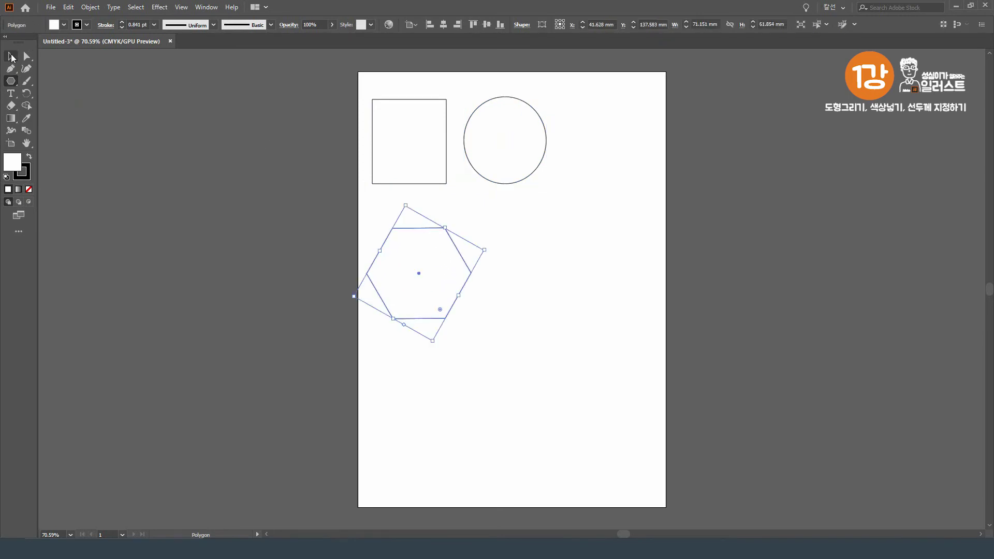
pyautogui.click(11, 57)
pyautogui.moveTo(417, 261); pyautogui.dragTo(418, 240)
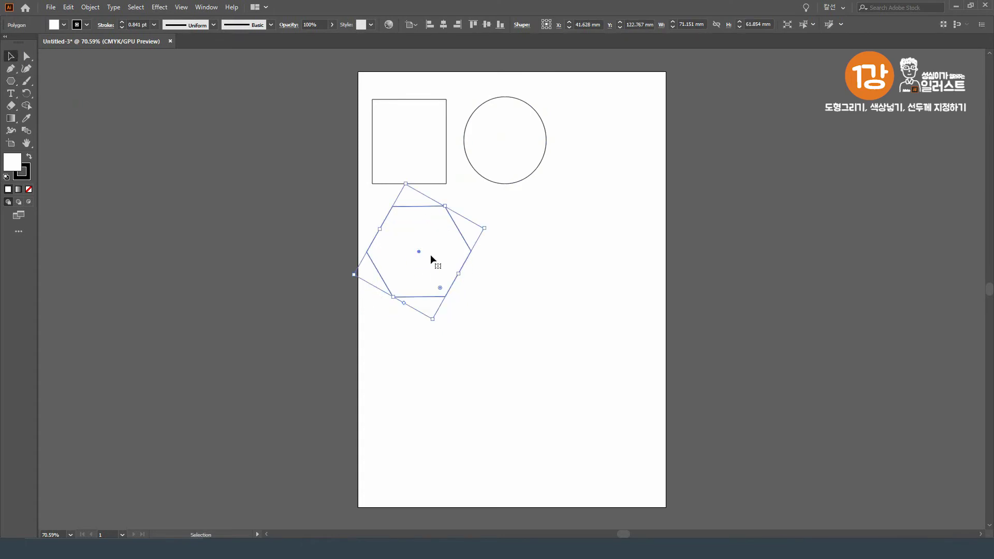
# - Draw a five-pointed star about 82 x 78 mm to the right of the hexagon
pyautogui.click(10, 81)
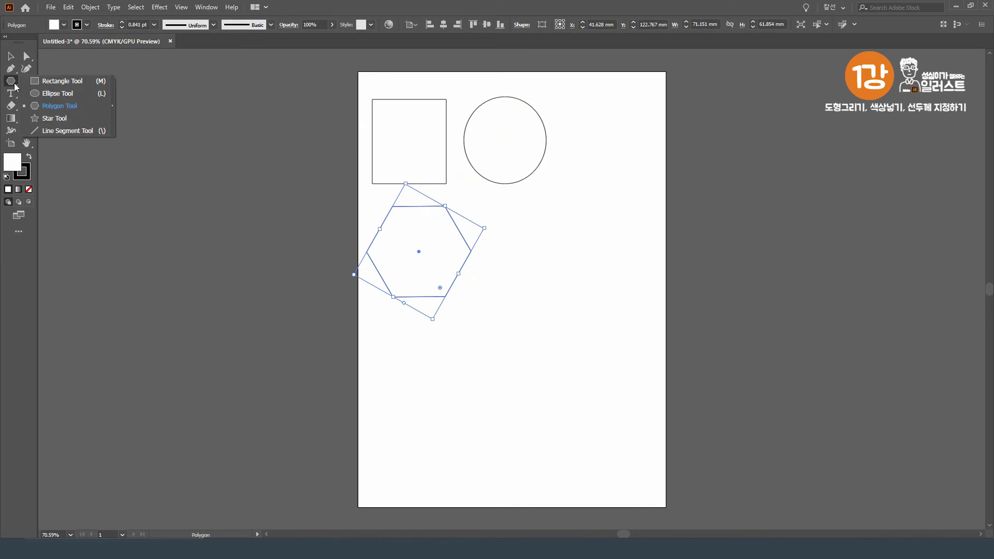
pyautogui.click(71, 119)
pyautogui.moveTo(546, 258); pyautogui.dragTo(579, 309)
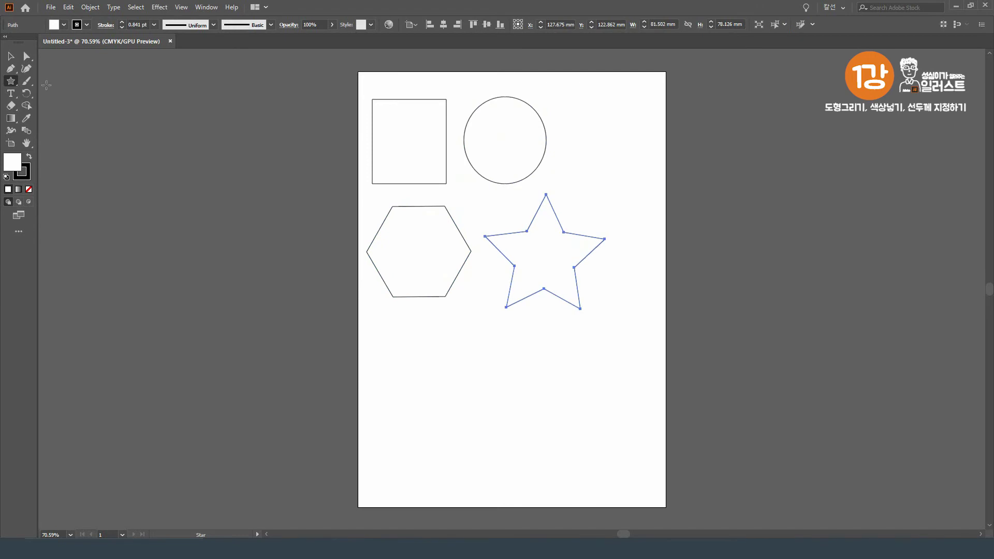
# - Move the star slightly up and right and resize it to about 78 x 77 mm
pyautogui.click(11, 56)
pyautogui.moveTo(558, 260); pyautogui.dragTo(565, 252)
pyautogui.moveTo(612, 301); pyautogui.dragTo(600, 288)
pyautogui.moveTo(602, 238); pyautogui.dragTo(593, 238)
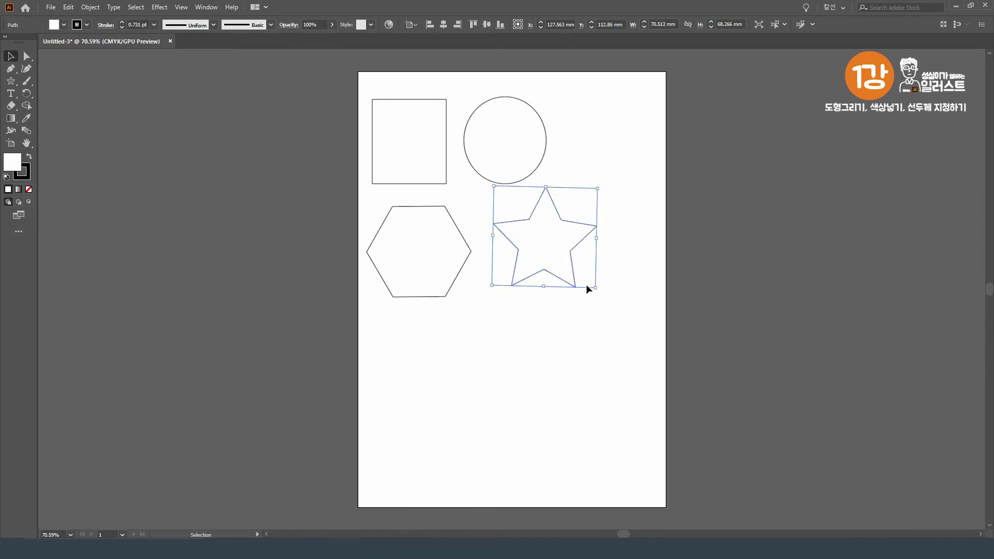
pyautogui.moveTo(595, 288); pyautogui.dragTo(607, 301)
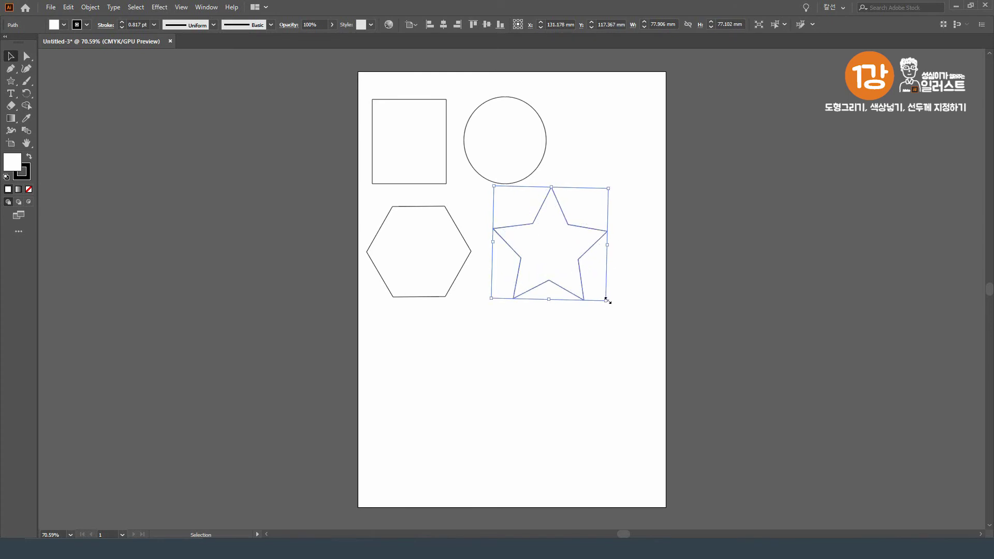
# - Draw a slightly slanted line about 74 mm long below the hexagon, and a cross of straight horizontal and vertical lines below the star
pyautogui.click(11, 80)
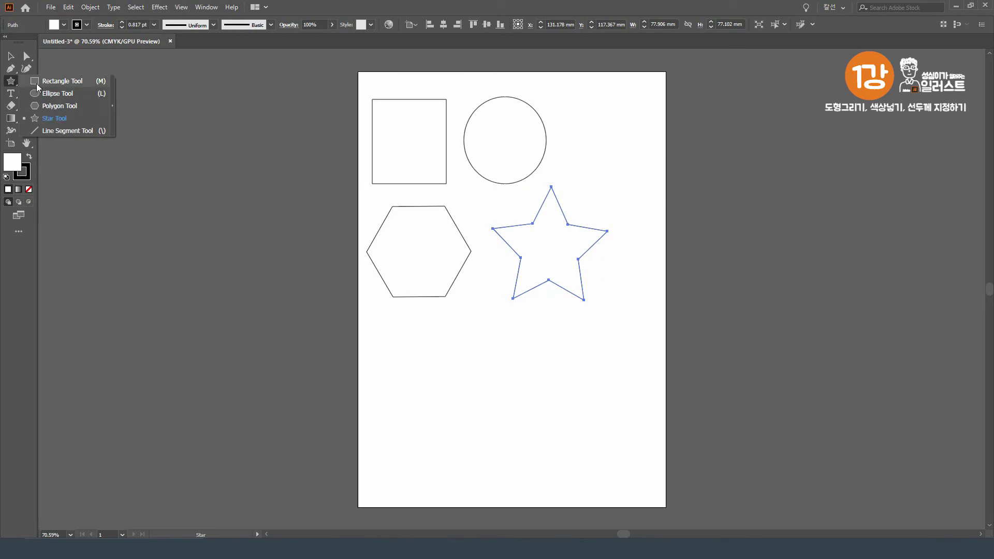
pyautogui.click(53, 132)
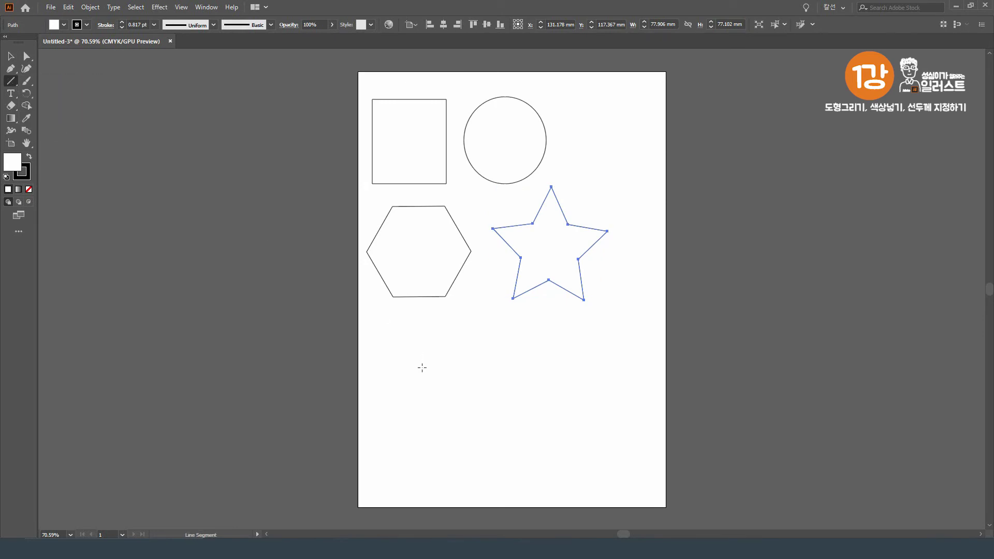
pyautogui.moveTo(380, 360); pyautogui.dragTo(489, 369)
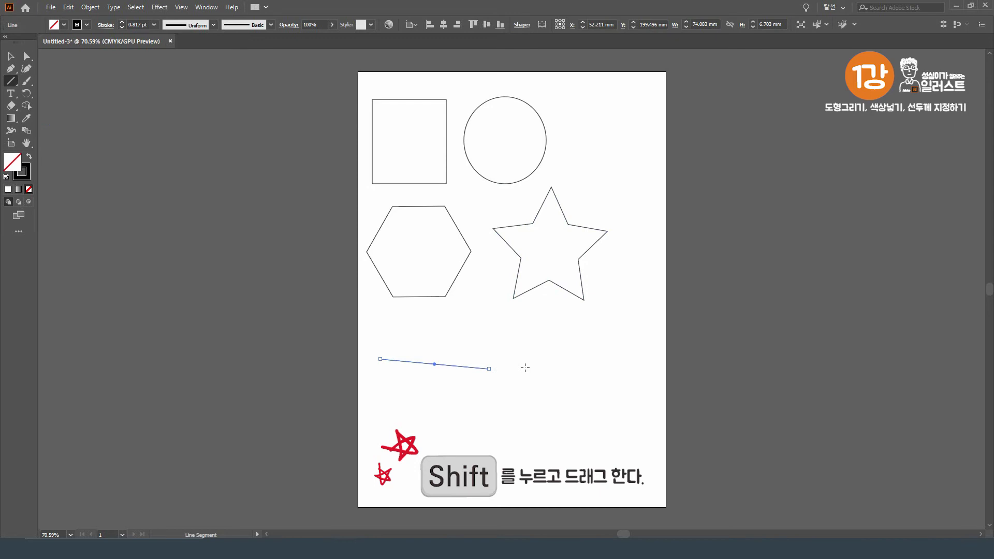
pyautogui.moveTo(523, 367); pyautogui.dragTo(620, 368)
pyautogui.moveTo(568, 327); pyautogui.dragTo(577, 417)
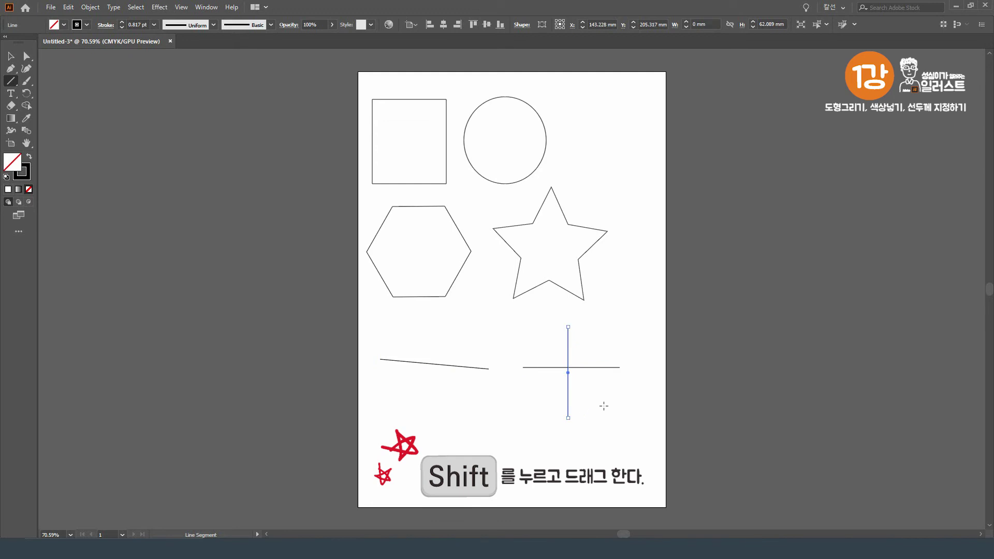
# - Draw a perfect square about 39 mm wide below the slanted line
pyautogui.moveTo(10, 81); pyautogui.dragTo(43, 79)
pyautogui.moveTo(390, 402); pyautogui.dragTo(447, 459)
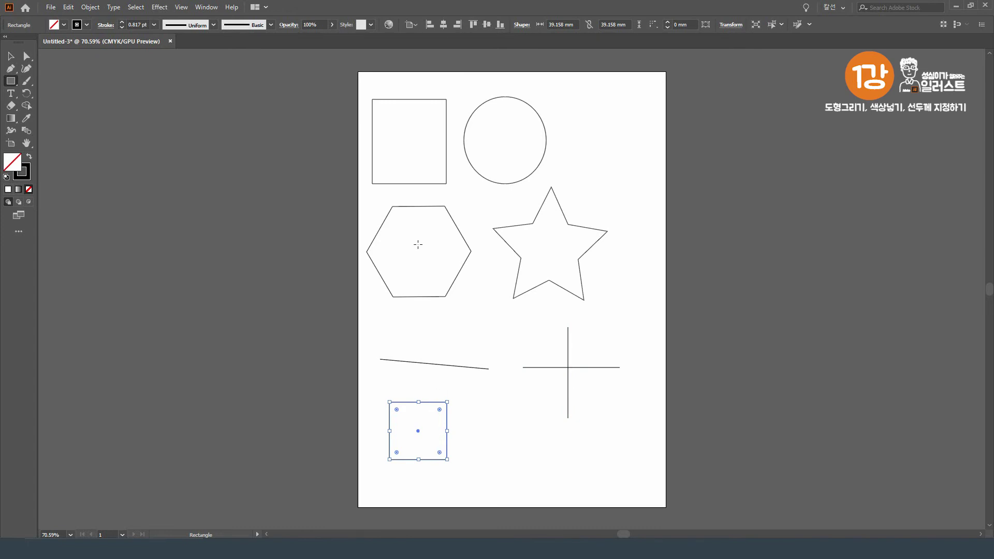
pyautogui.click(10, 58)
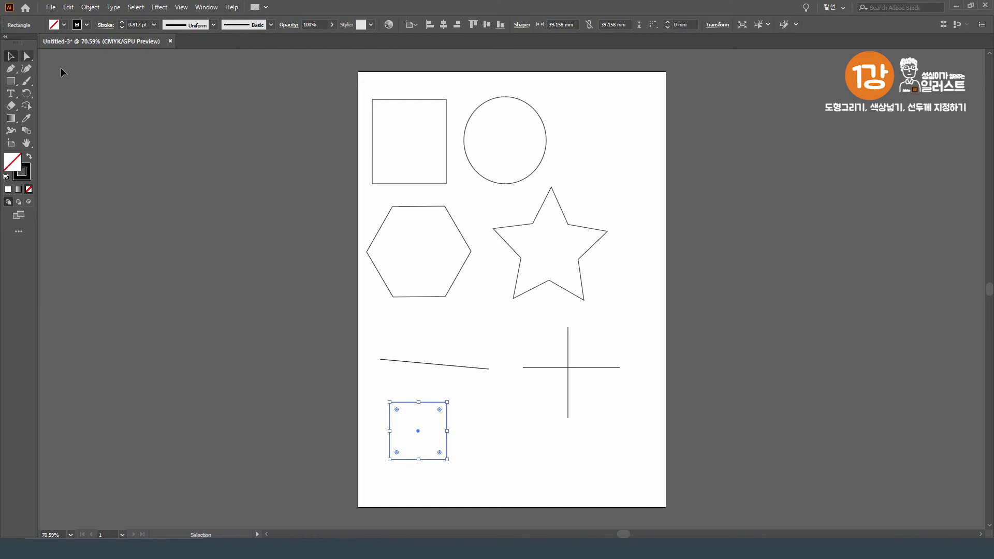
# - Set the stroke weight of the rectangle beside the ellipse to 10 pt
pyautogui.click(428, 138)
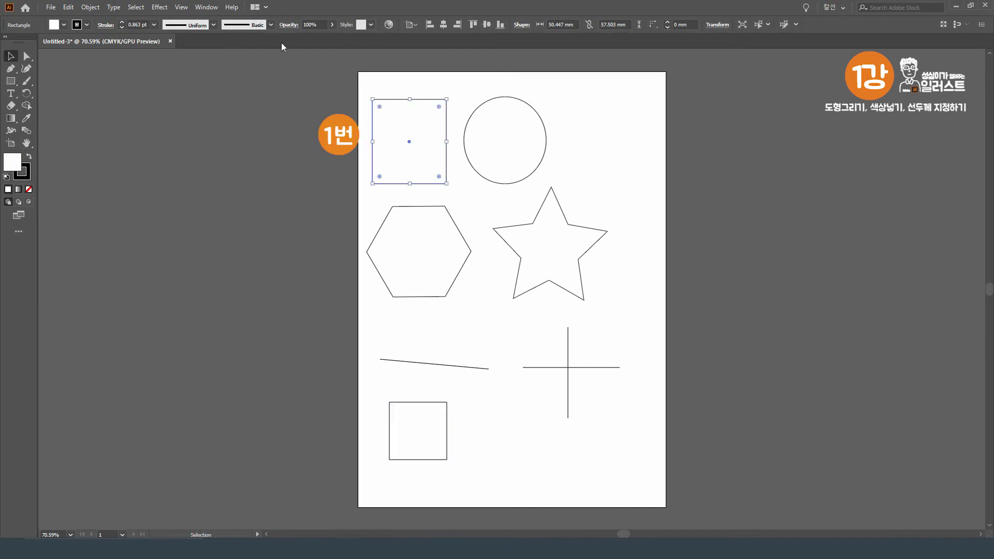
pyautogui.click(207, 9)
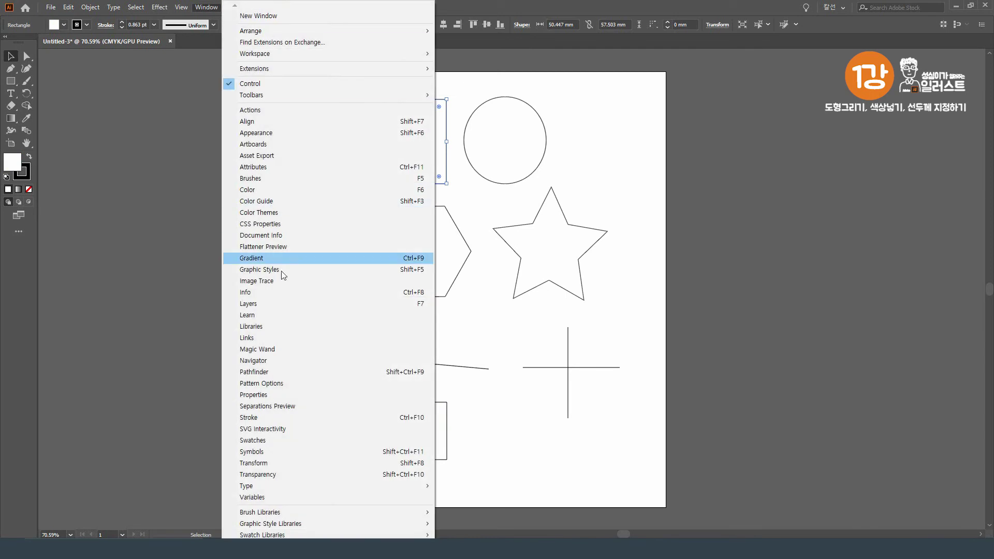
pyautogui.click(306, 421)
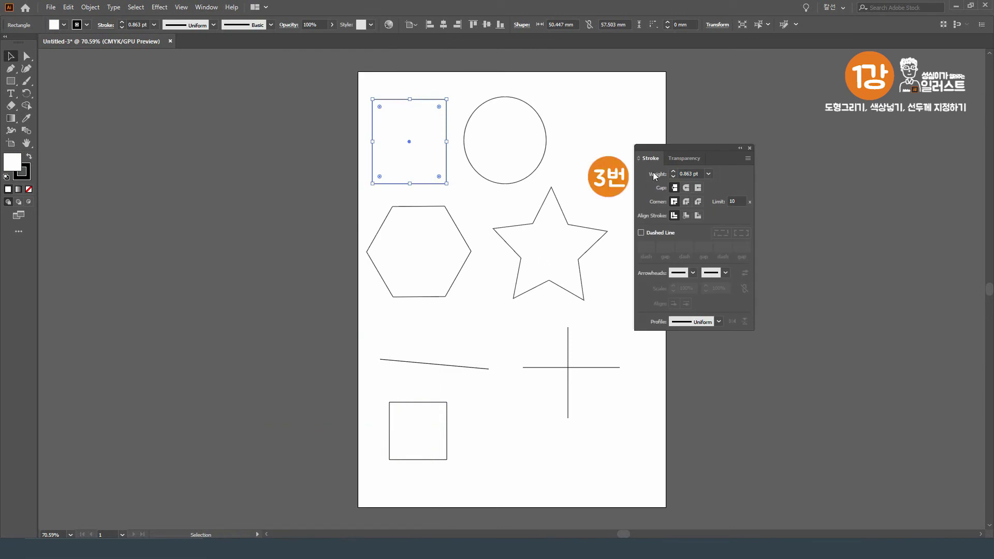
pyautogui.click(674, 171)
pyautogui.click(673, 172)
pyautogui.click(674, 171)
pyautogui.click(674, 171)
pyautogui.click(673, 172)
pyautogui.click(673, 172)
pyautogui.click(673, 171)
pyautogui.click(673, 171)
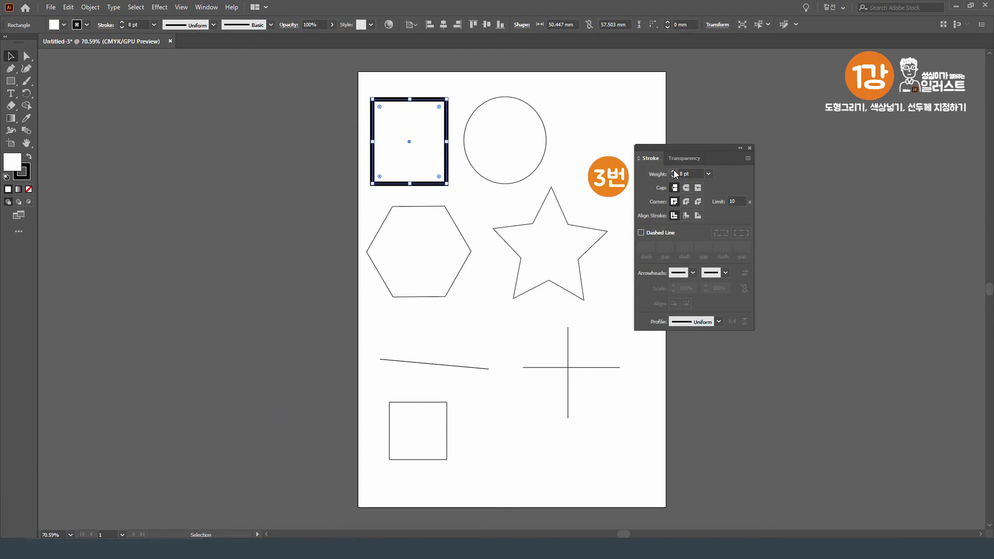
pyautogui.click(673, 171)
pyautogui.click(673, 172)
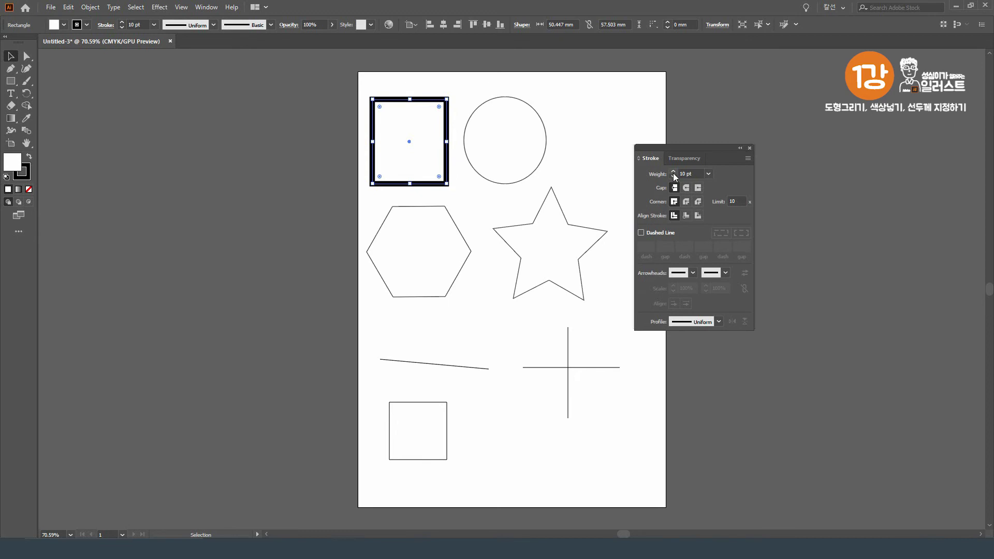
# - Set the stroke weight of the ellipse beside the rectangle to 9 pt
pyautogui.click(750, 148)
pyautogui.click(530, 147)
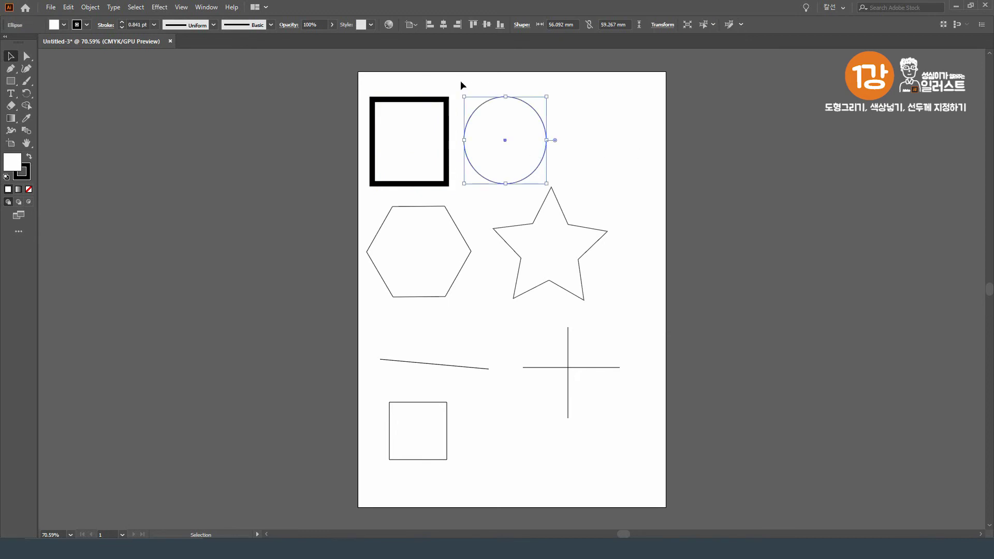
pyautogui.click(206, 7)
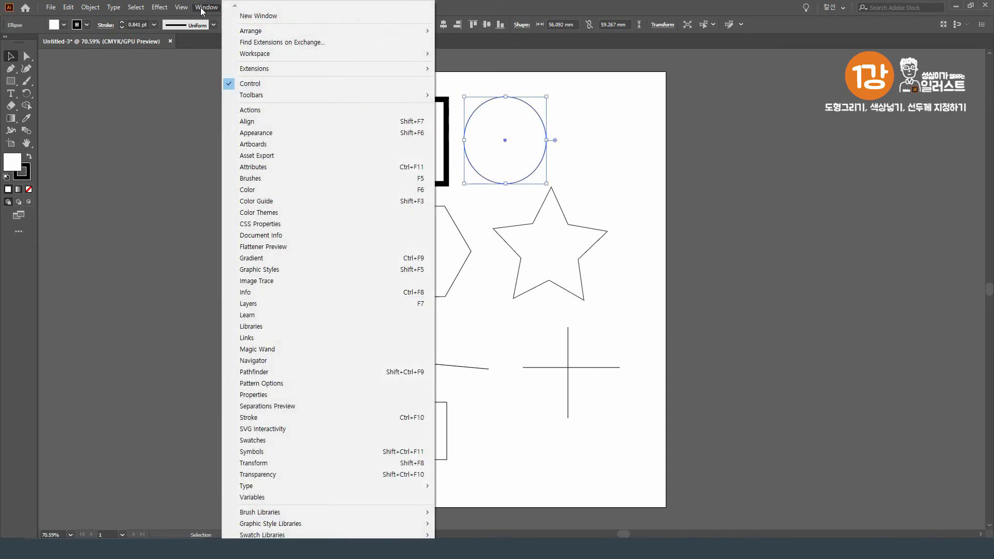
pyautogui.click(284, 418)
pyautogui.click(673, 171)
pyautogui.click(673, 171)
pyautogui.click(673, 172)
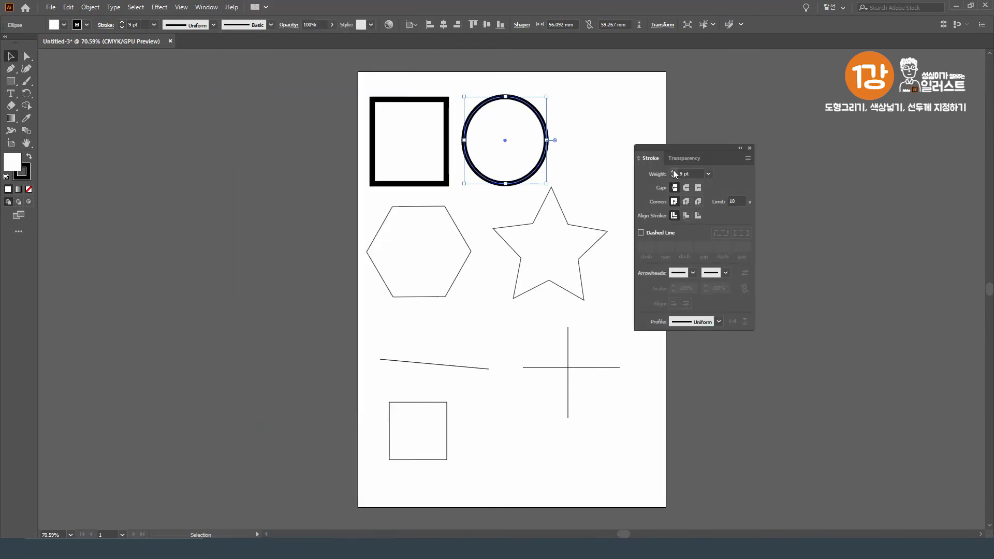
pyautogui.click(750, 149)
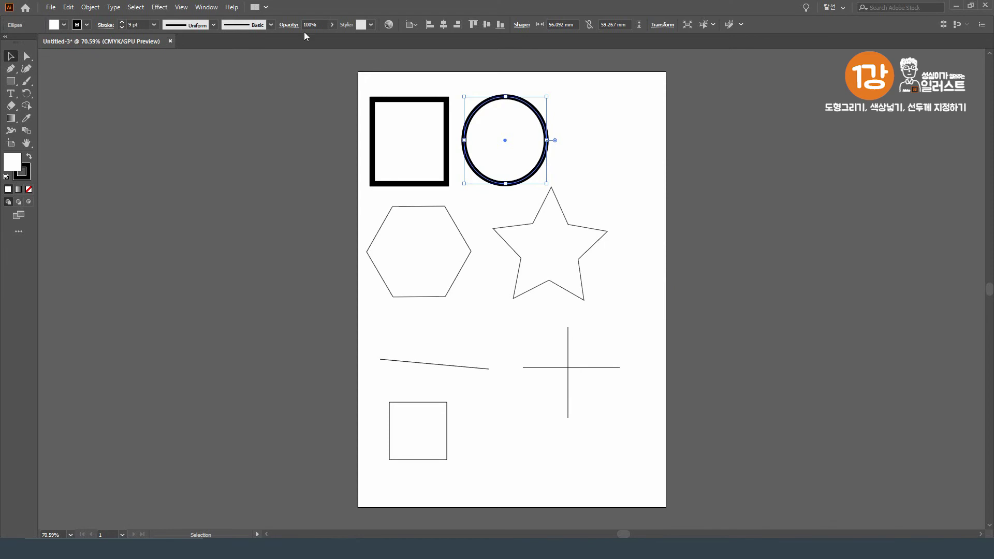
# - Thicken the stroke of the hexagon below the rectangle using the stroke settings
pyautogui.click(203, 8)
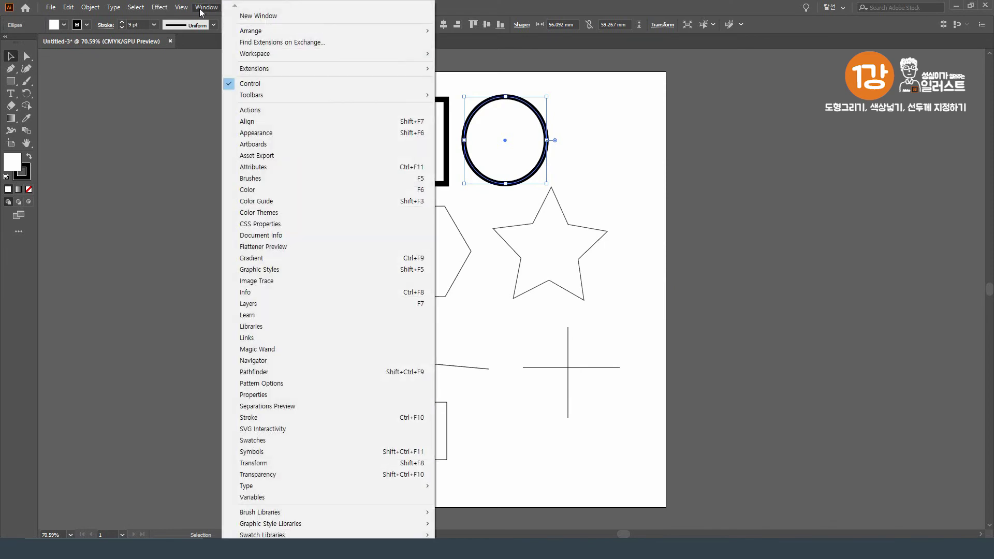
pyautogui.click(308, 418)
pyautogui.moveTo(683, 149); pyautogui.dragTo(742, 96)
pyautogui.click(434, 245)
pyautogui.click(731, 119)
pyautogui.click(731, 119)
pyautogui.click(731, 119)
# - Set the stroke weight of the star to 7 pt
pyautogui.click(566, 226)
pyautogui.click(731, 120)
pyautogui.click(731, 120)
pyautogui.click(731, 120)
pyautogui.click(731, 119)
pyautogui.click(730, 120)
pyautogui.click(730, 119)
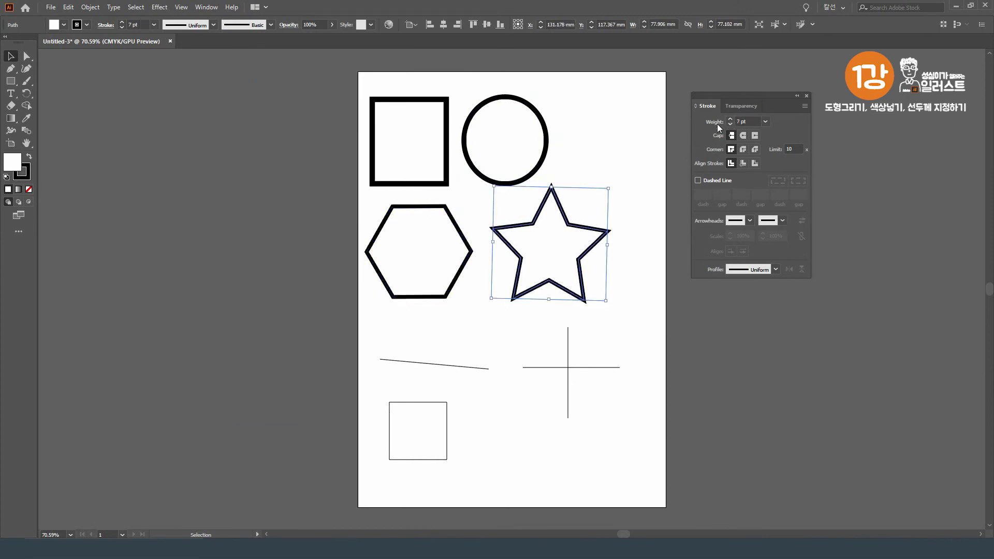
pyautogui.click(807, 96)
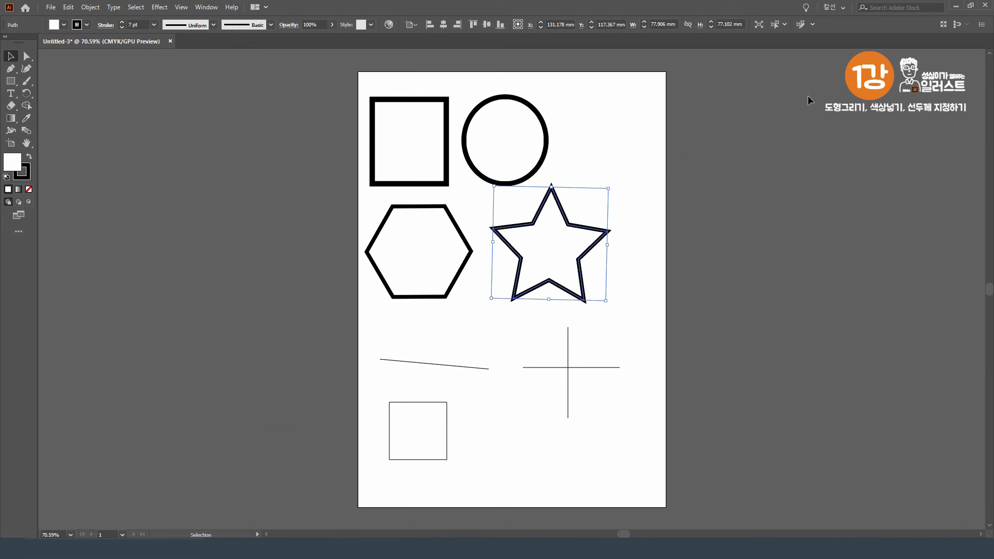
pyautogui.click(66, 7)
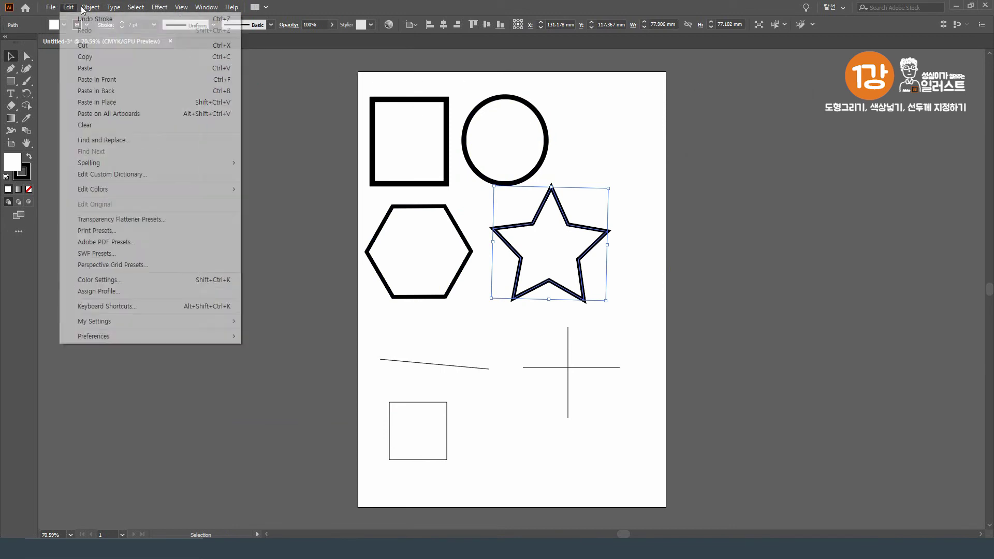
pyautogui.moveTo(197, 8)
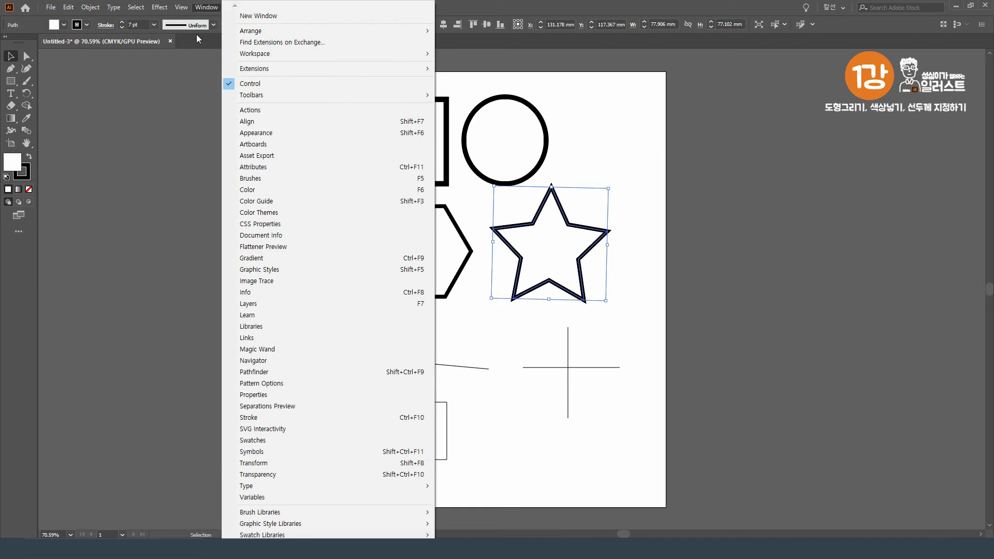
pyautogui.click(275, 418)
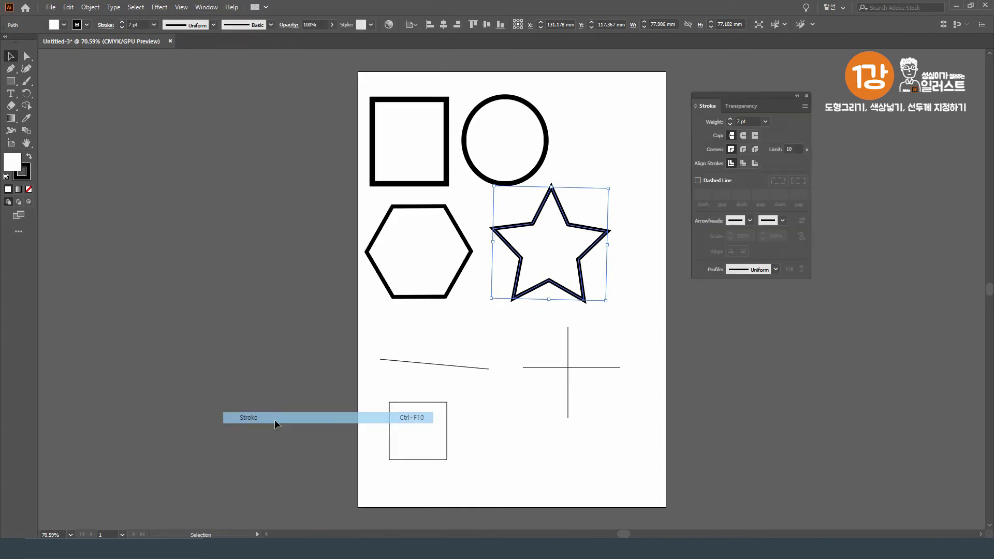
pyautogui.click(806, 96)
pyautogui.click(206, 7)
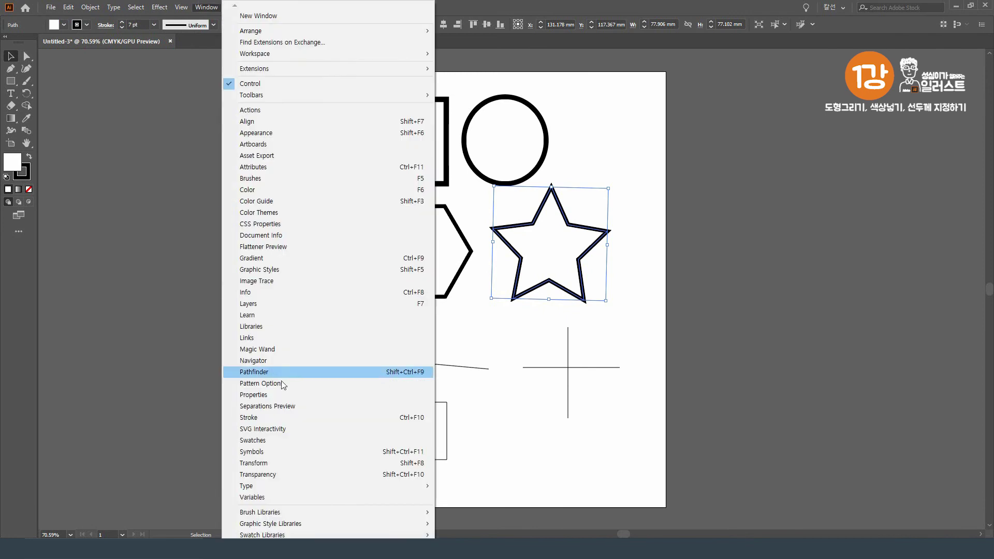
pyautogui.click(275, 417)
pyautogui.moveTo(726, 92); pyautogui.dragTo(692, 88)
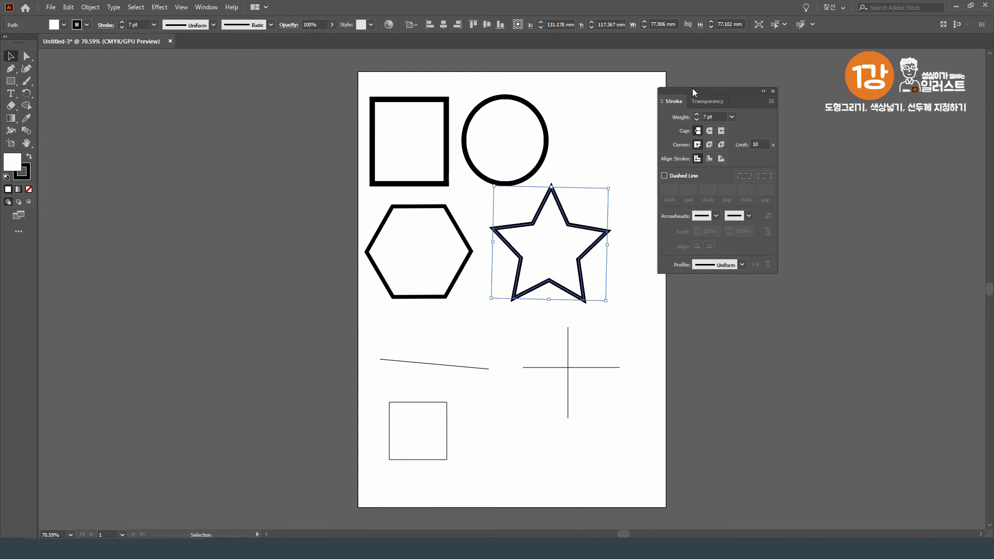
pyautogui.moveTo(692, 91); pyautogui.dragTo(715, 76)
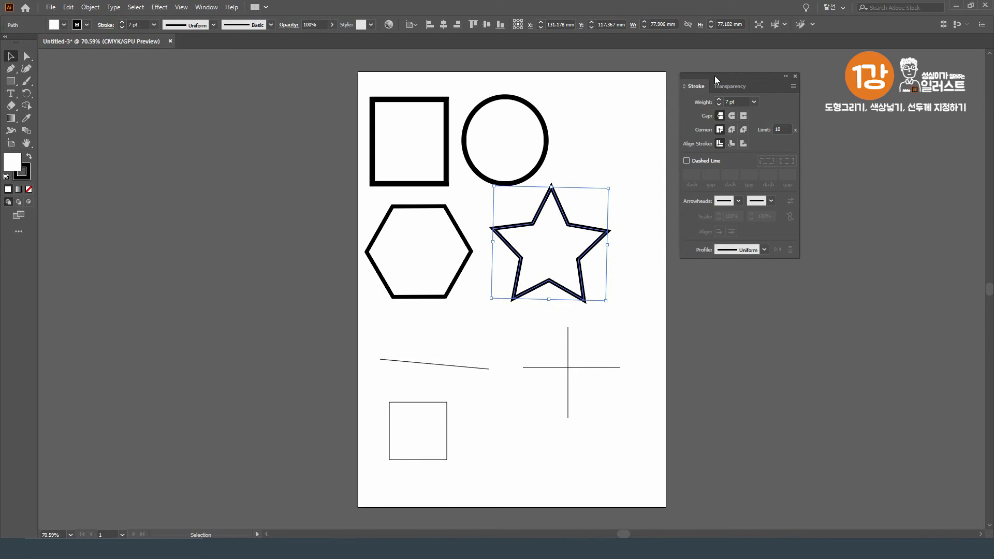
pyautogui.click(796, 77)
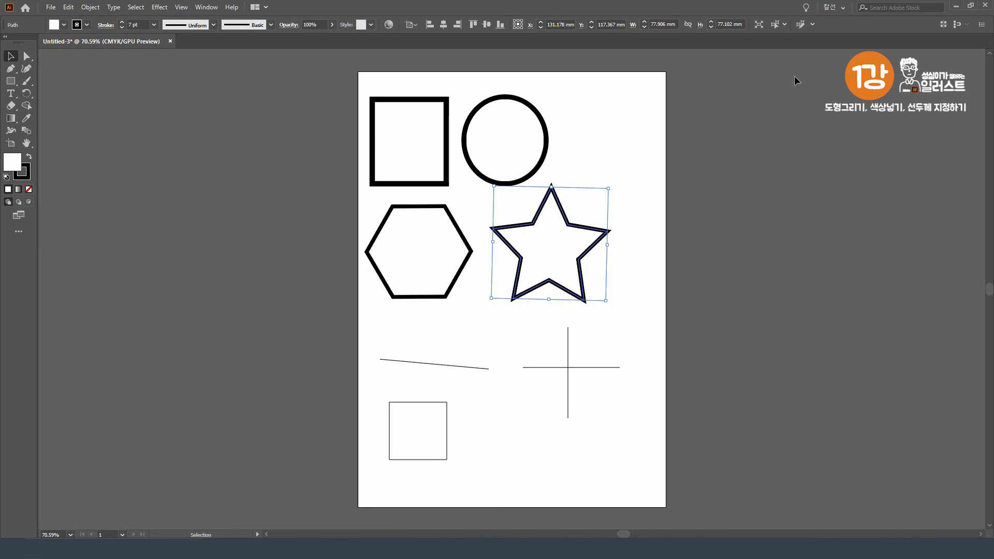
# - Set the stroke weight of the slanted line below the hexagon to 6 pt and deselect it
pyautogui.click(459, 366)
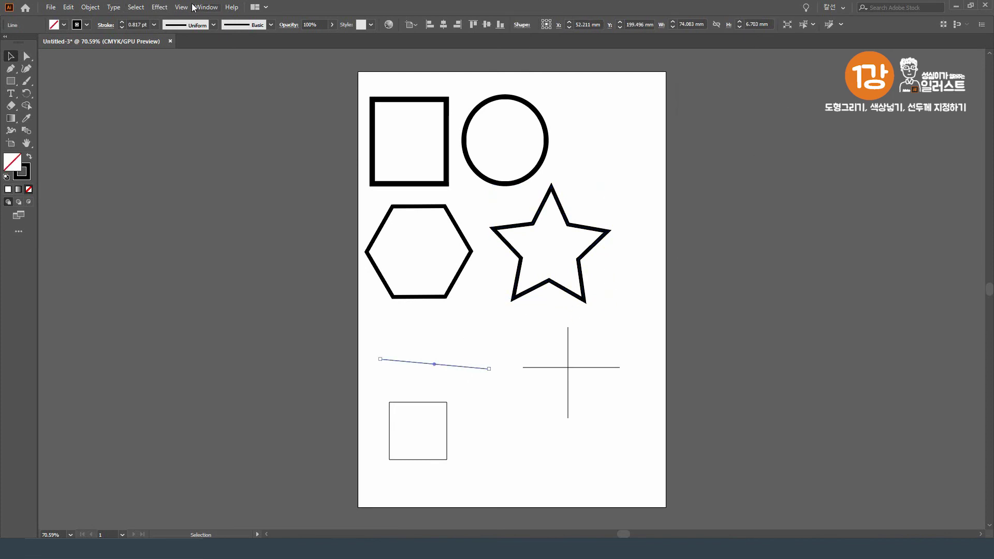
pyautogui.click(206, 7)
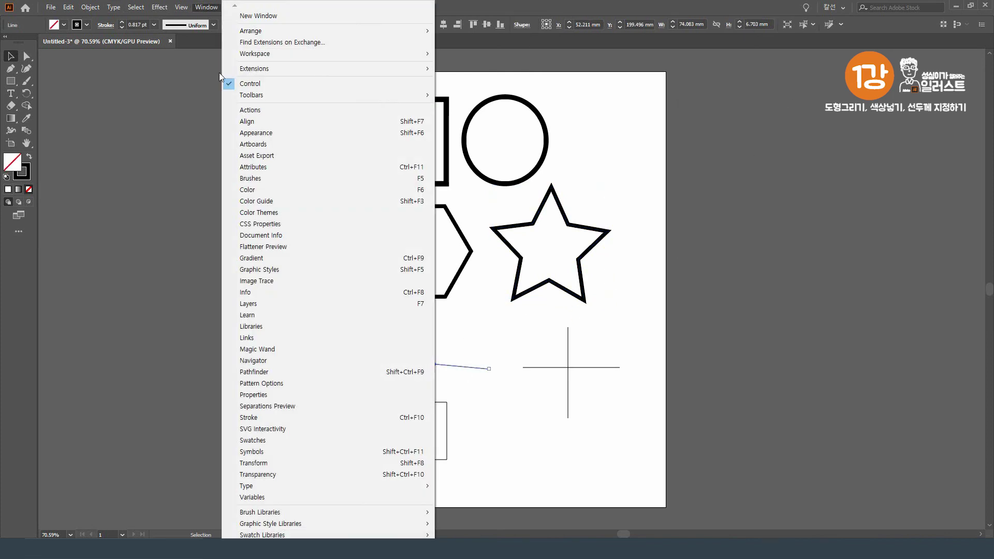
pyautogui.click(315, 417)
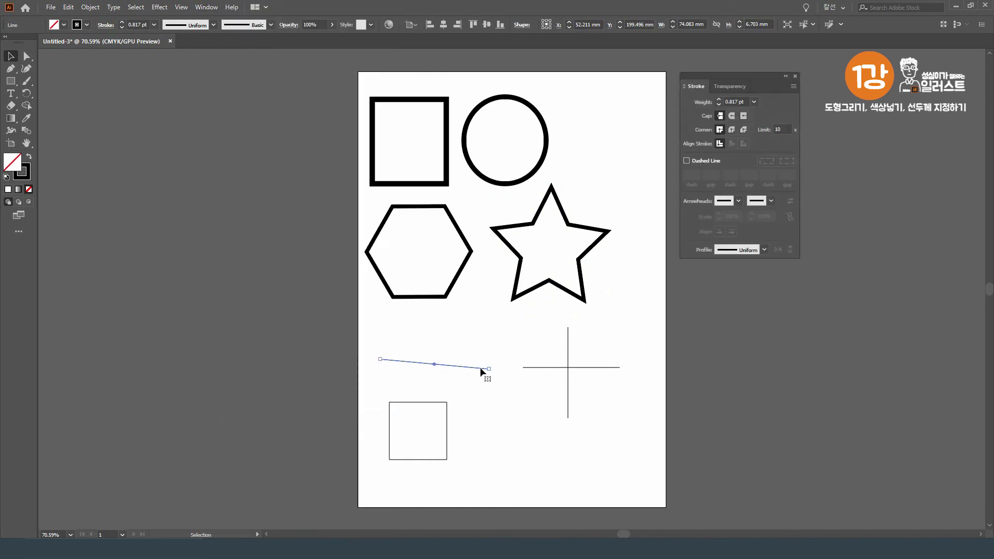
pyautogui.click(718, 99)
pyautogui.click(718, 100)
pyautogui.click(718, 99)
pyautogui.click(718, 99)
pyautogui.click(719, 99)
pyautogui.click(718, 99)
pyautogui.click(797, 76)
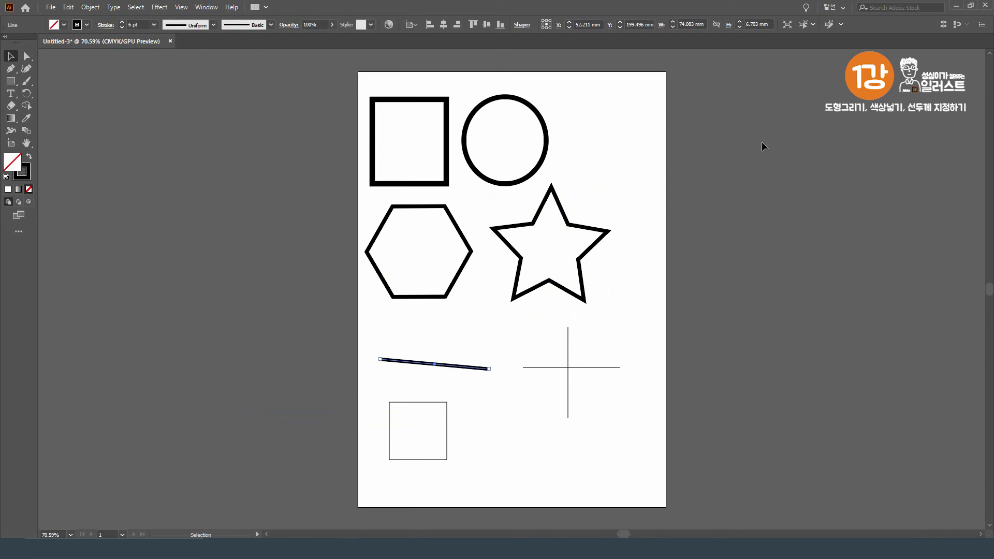
pyautogui.hotkey('ctrl', 'shift', 'a')
# - Set the stroke weight of the cross's horizontal line to 7 pt
pyautogui.click(577, 368)
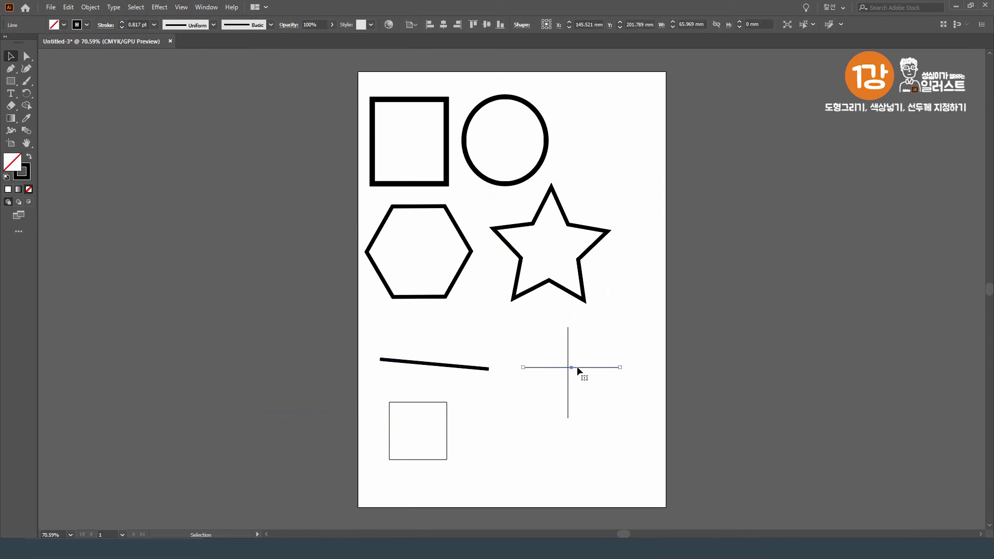
pyautogui.click(206, 7)
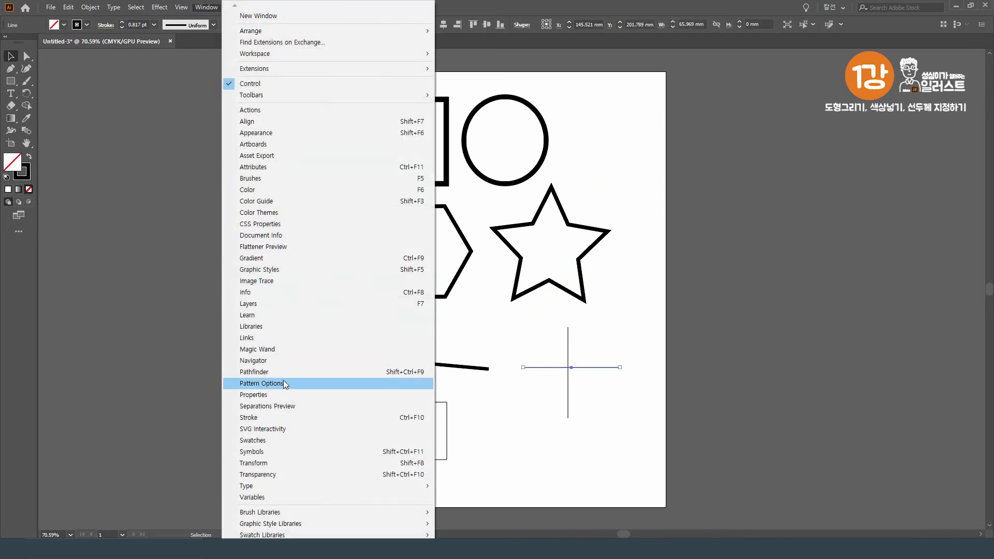
pyautogui.click(289, 417)
pyautogui.click(719, 100)
pyautogui.click(718, 99)
pyautogui.click(718, 99)
pyautogui.click(718, 99)
pyautogui.click(719, 100)
pyautogui.click(718, 99)
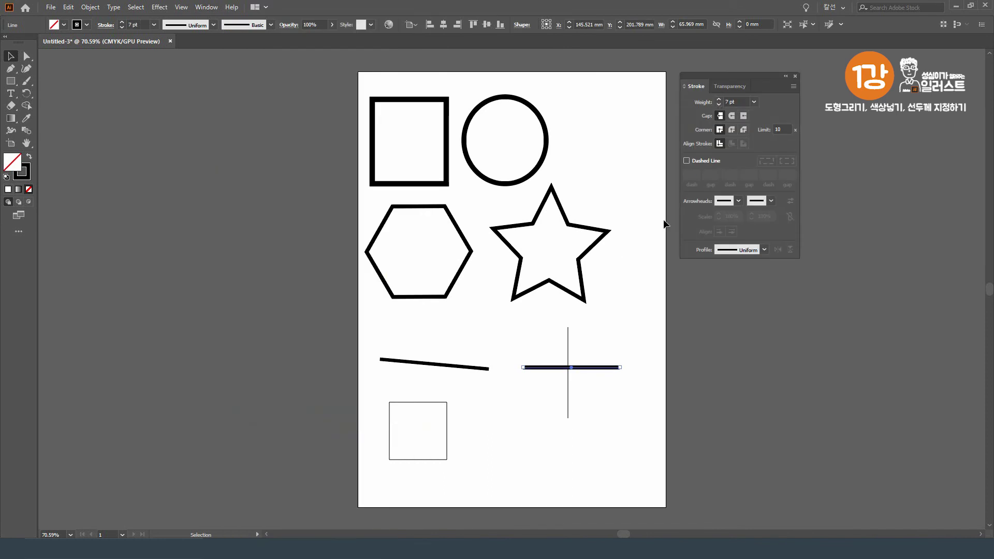
# - Set the stroke weight of the cross's vertical line to 7 pt
pyautogui.click(568, 331)
pyautogui.click(718, 99)
pyautogui.click(717, 98)
pyautogui.click(717, 98)
pyautogui.click(718, 99)
pyautogui.click(718, 99)
pyautogui.click(718, 98)
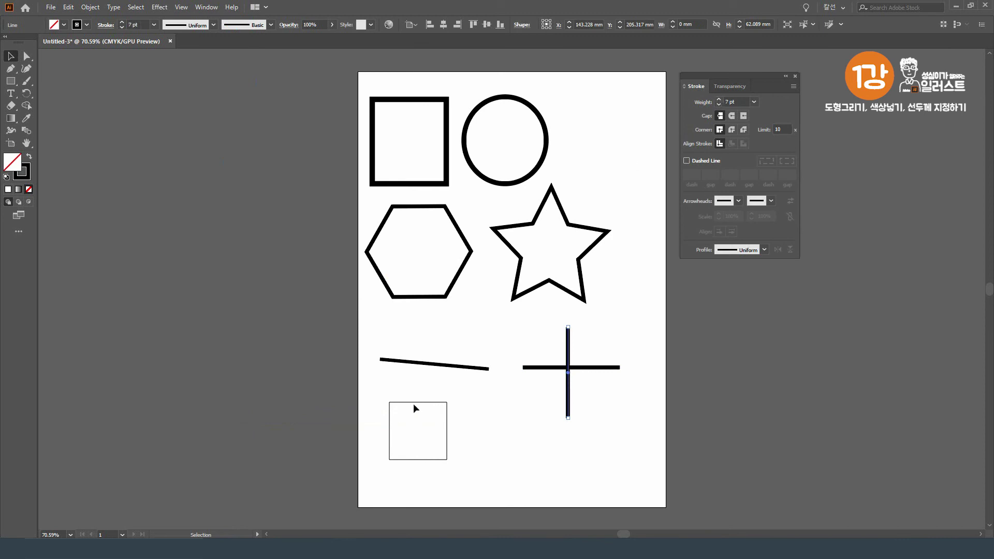
# - Set the stroke weight of the square below the slanted line to 7 pt
pyautogui.click(414, 403)
pyautogui.click(720, 99)
pyautogui.click(719, 100)
pyautogui.click(719, 99)
pyautogui.click(719, 99)
pyautogui.click(719, 99)
pyautogui.click(719, 100)
pyautogui.click(719, 99)
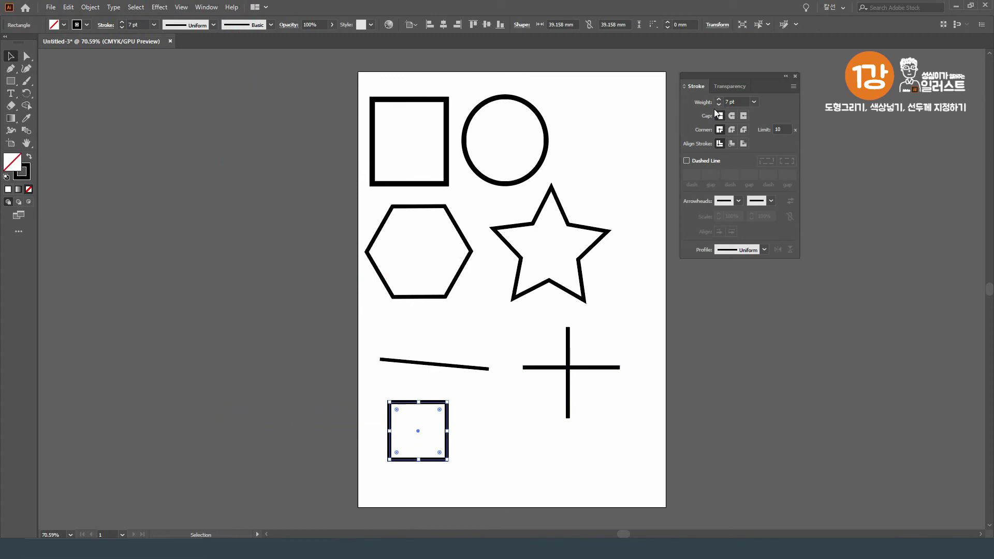
pyautogui.click(795, 77)
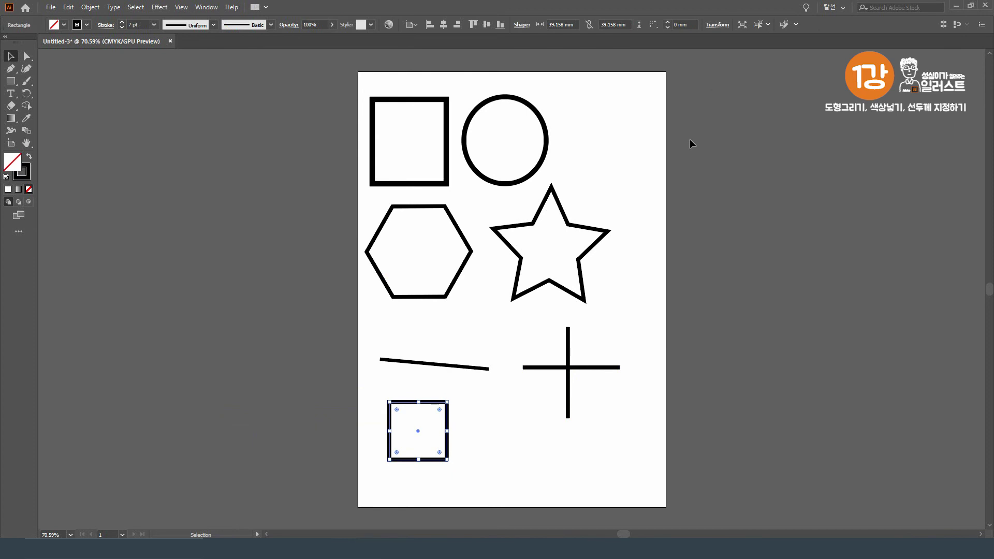
# - Fill the rectangle beside the ellipse with yellow (about C 4, Y 87) and color its stroke purple (about C 42, M 82)
pyautogui.click(204, 8)
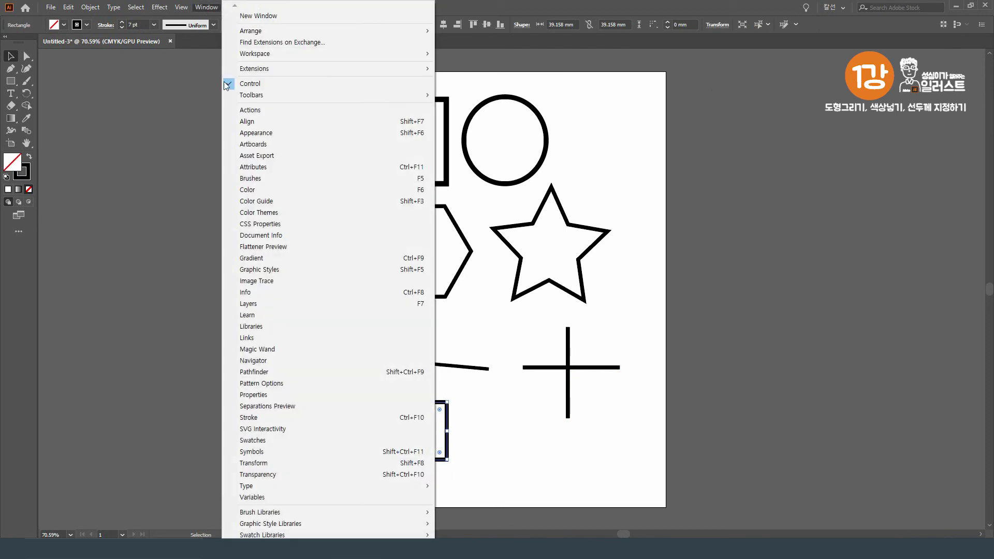
pyautogui.click(266, 188)
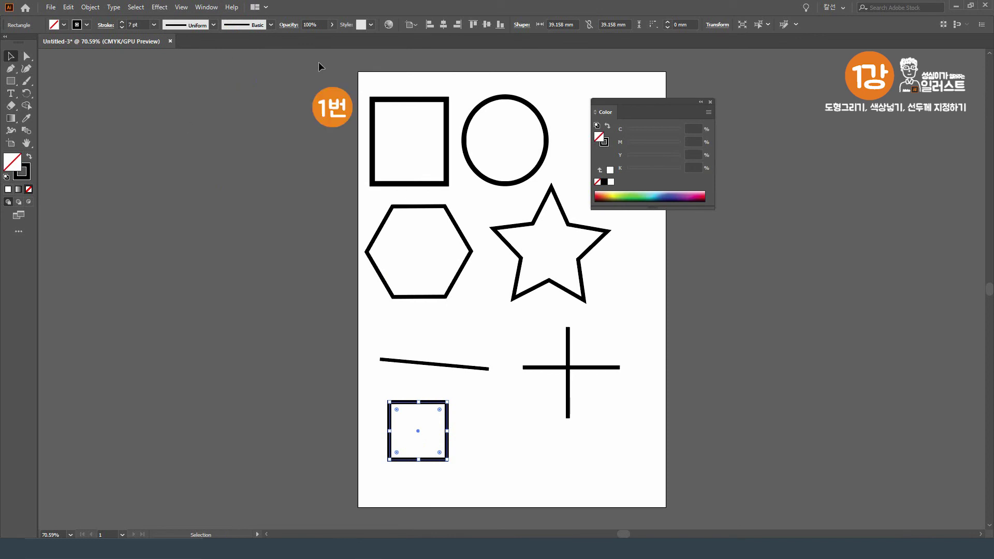
pyautogui.click(380, 102)
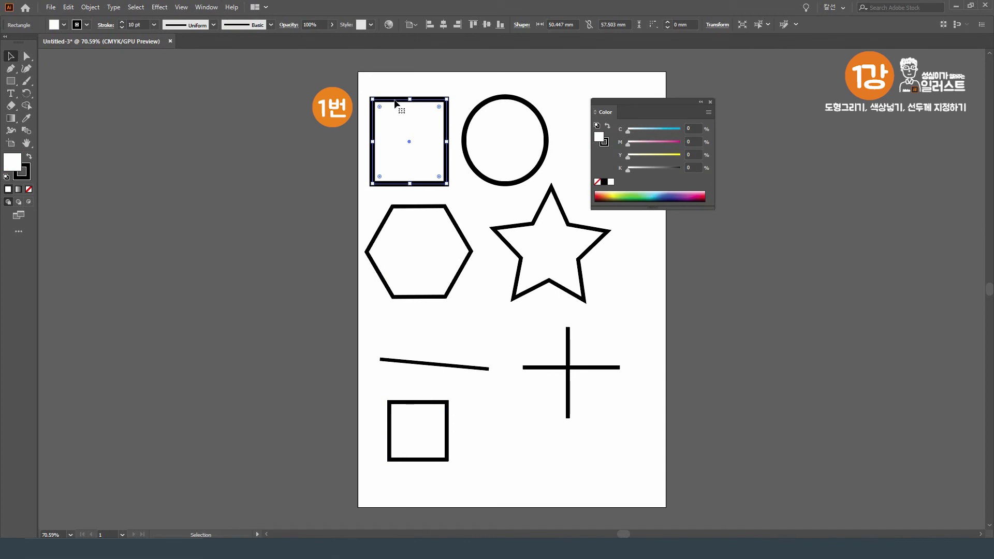
pyautogui.moveTo(656, 102); pyautogui.dragTo(658, 87)
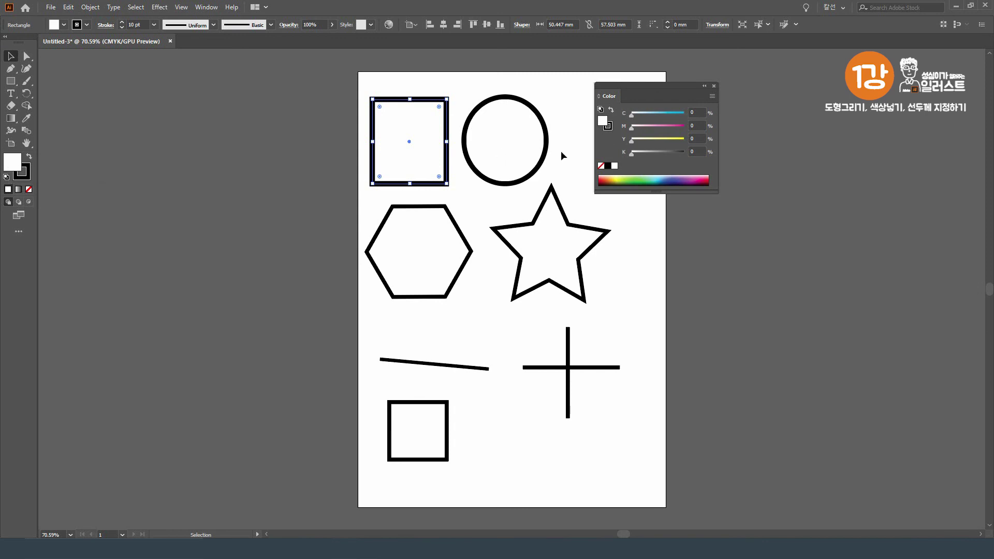
pyautogui.click(617, 177)
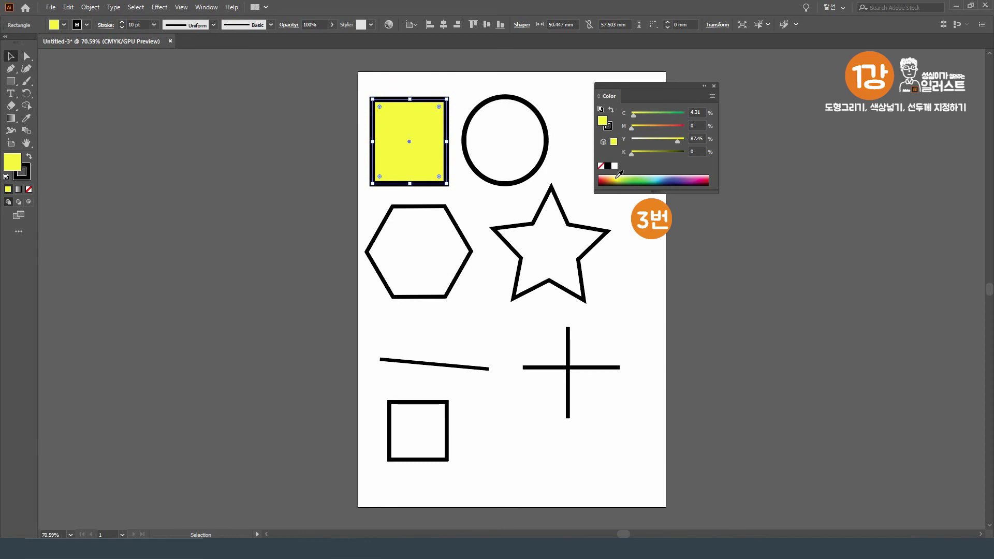
pyautogui.click(23, 178)
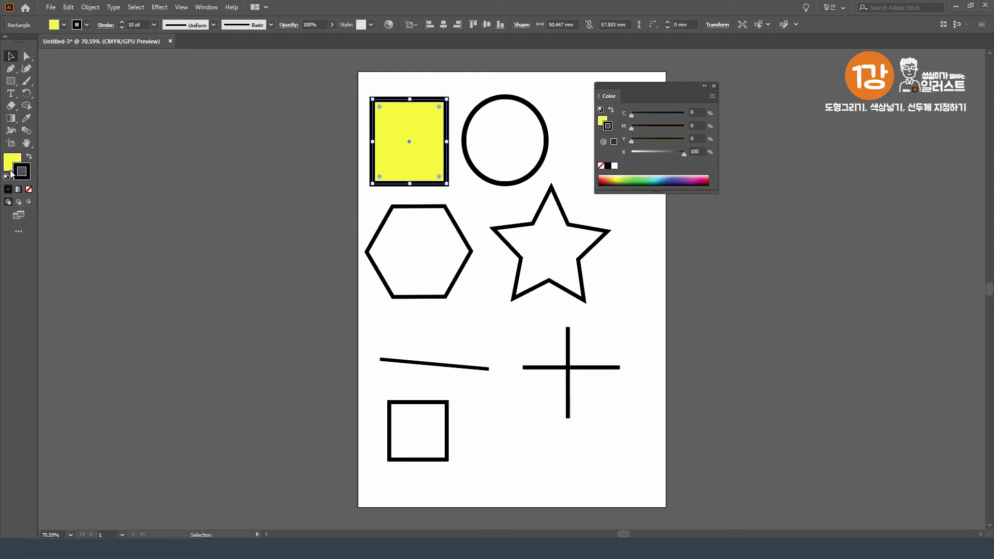
pyautogui.click(691, 175)
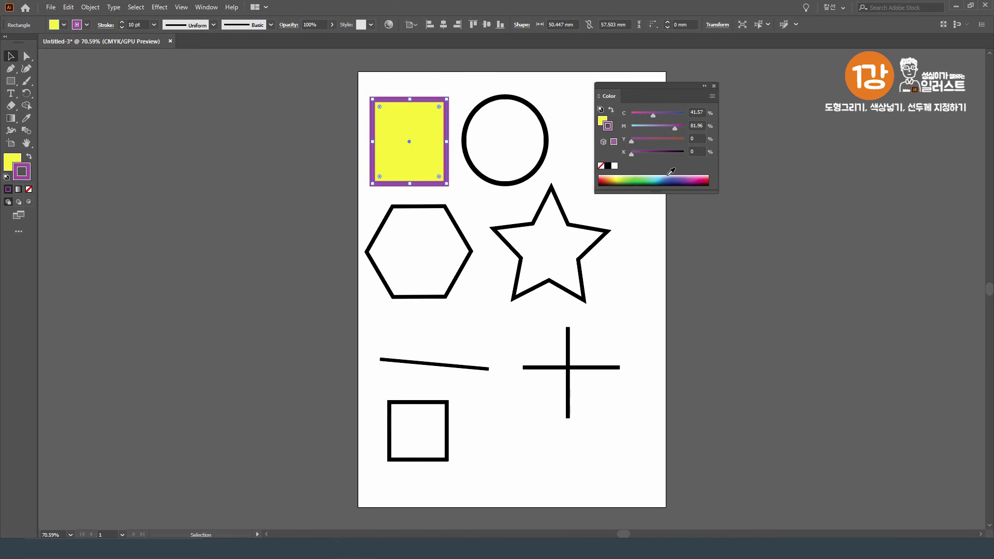
# - Fill the ellipse with light green, about C 44 and Y 100
pyautogui.click(523, 154)
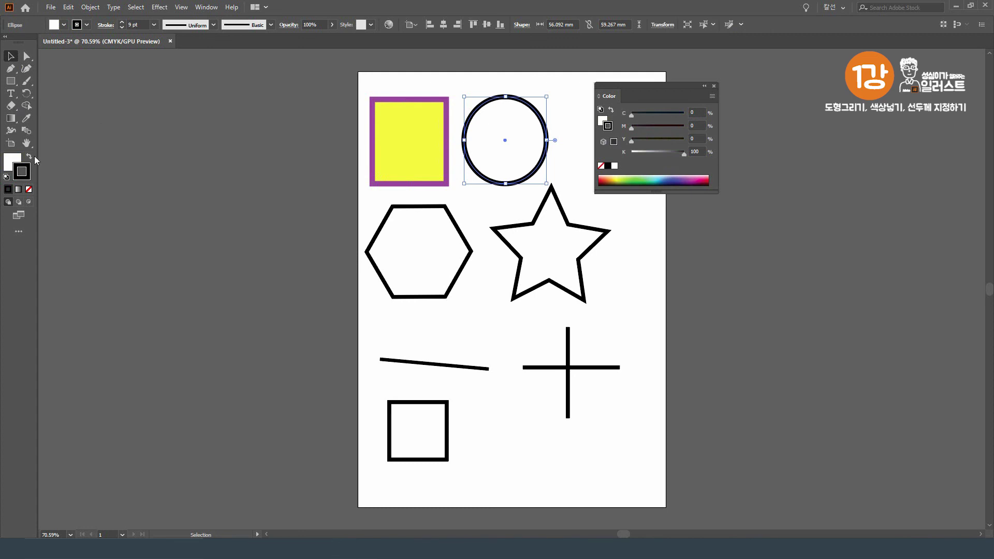
pyautogui.click(10, 162)
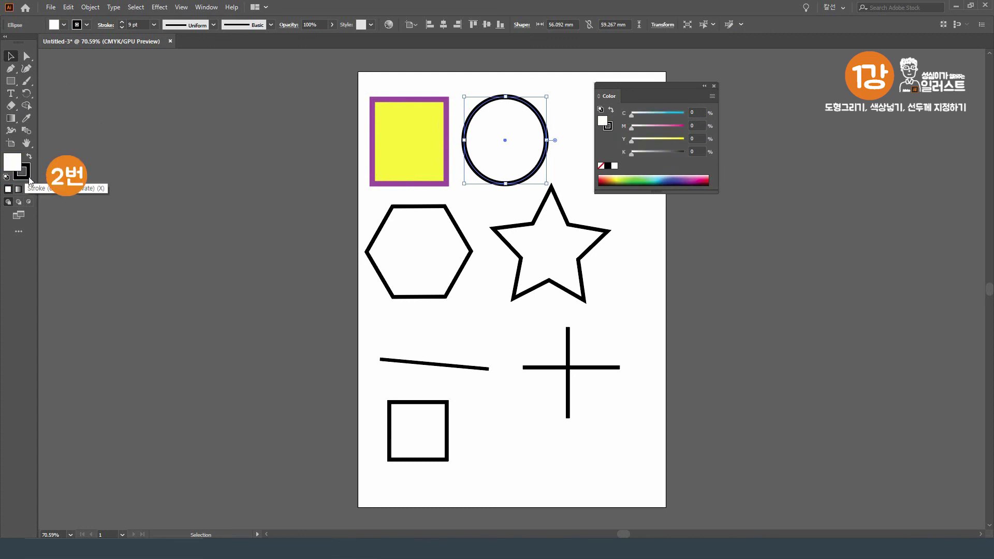
pyautogui.click(24, 176)
pyautogui.click(11, 162)
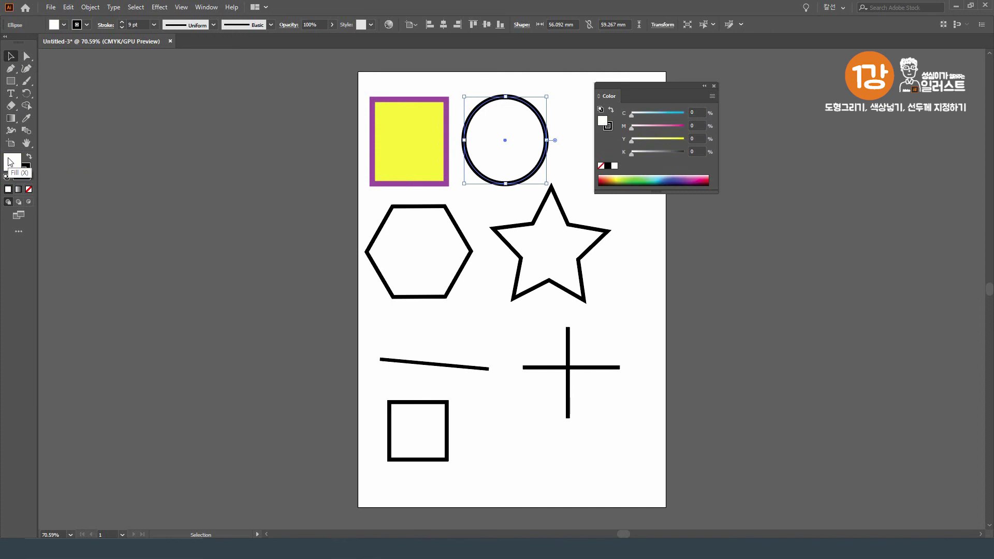
pyautogui.click(630, 177)
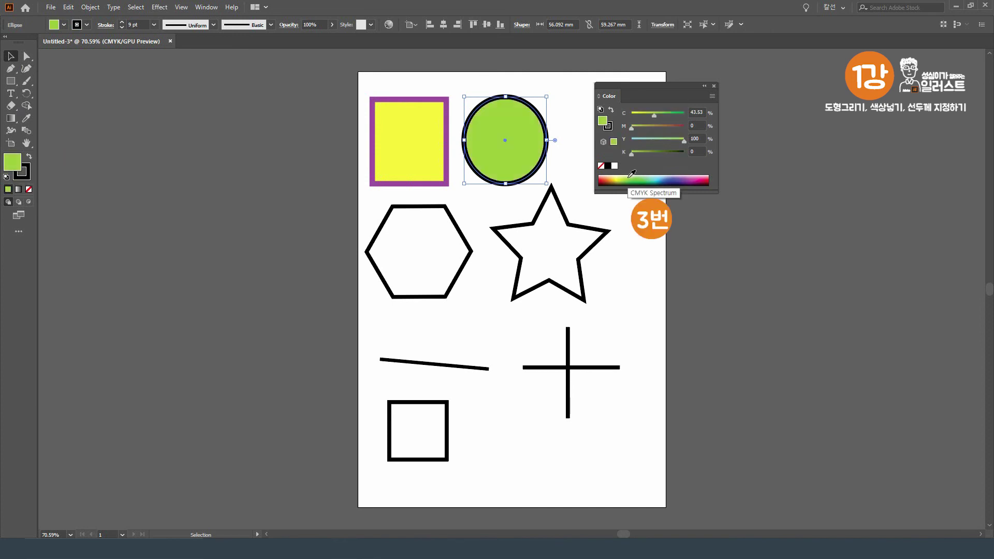
# - Color the ellipse's stroke blue, about C 89 and M 81
pyautogui.click(25, 180)
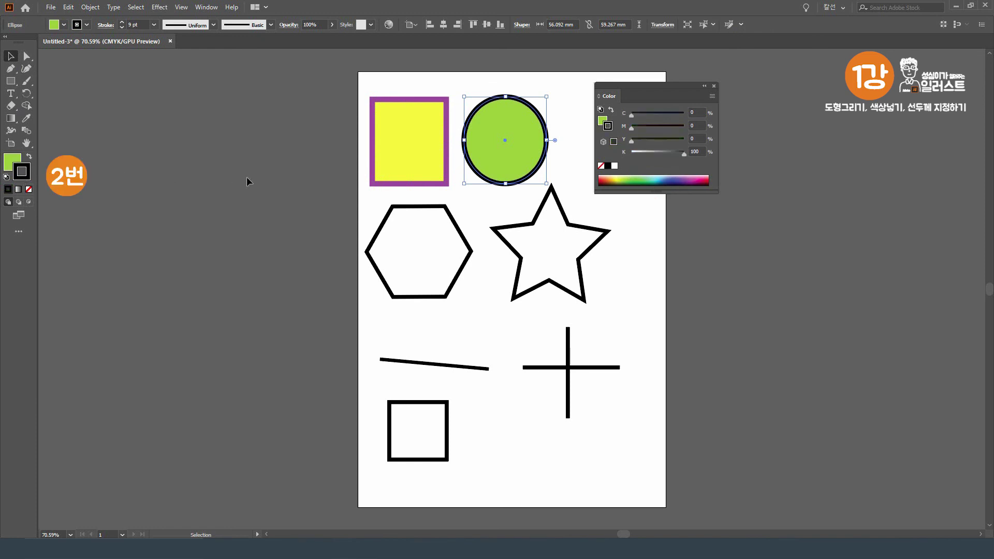
pyautogui.click(676, 179)
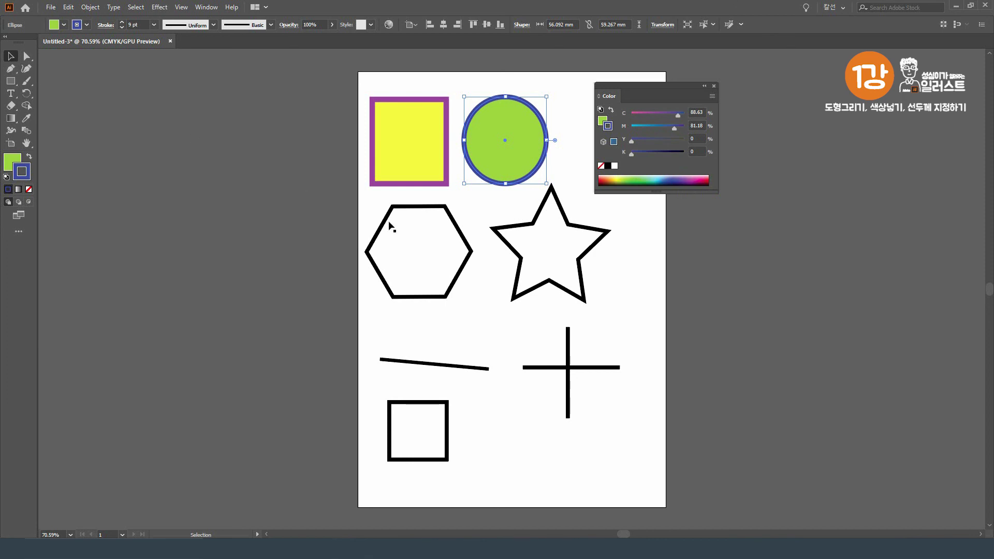
# - Fill the hexagon with light green (about C 40, Y 90) and color its stroke violet (about C 75, M 78)
pyautogui.click(427, 248)
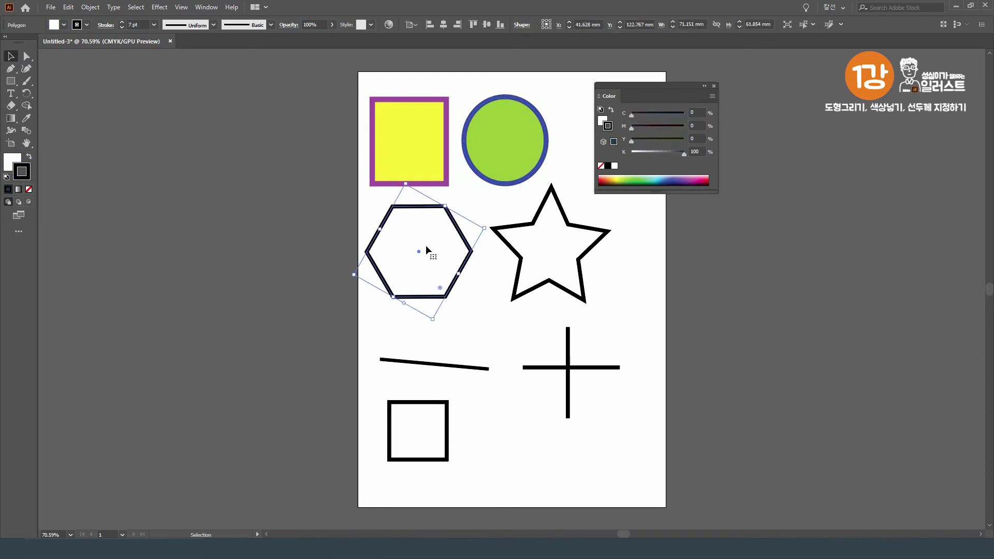
pyautogui.click(12, 160)
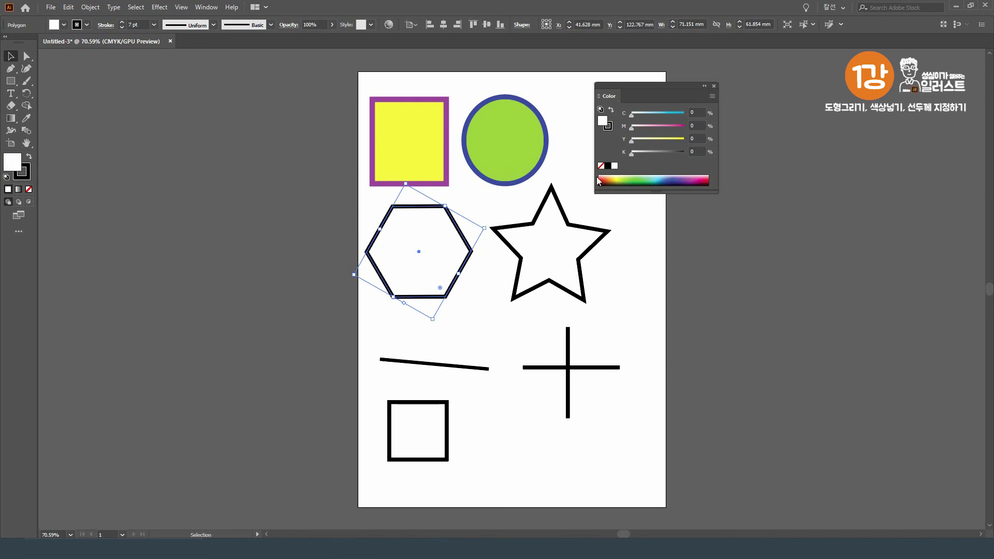
pyautogui.click(630, 176)
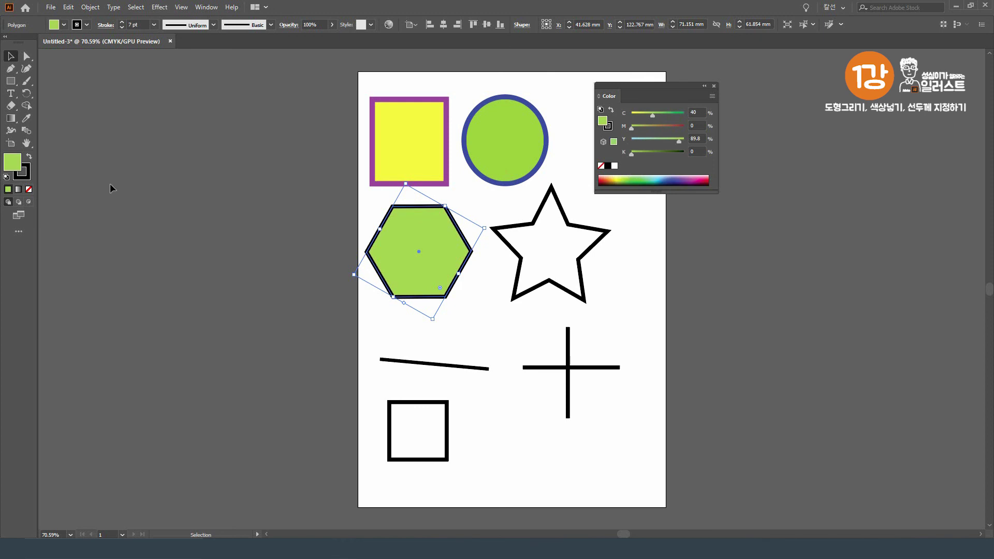
pyautogui.click(24, 177)
pyautogui.click(680, 177)
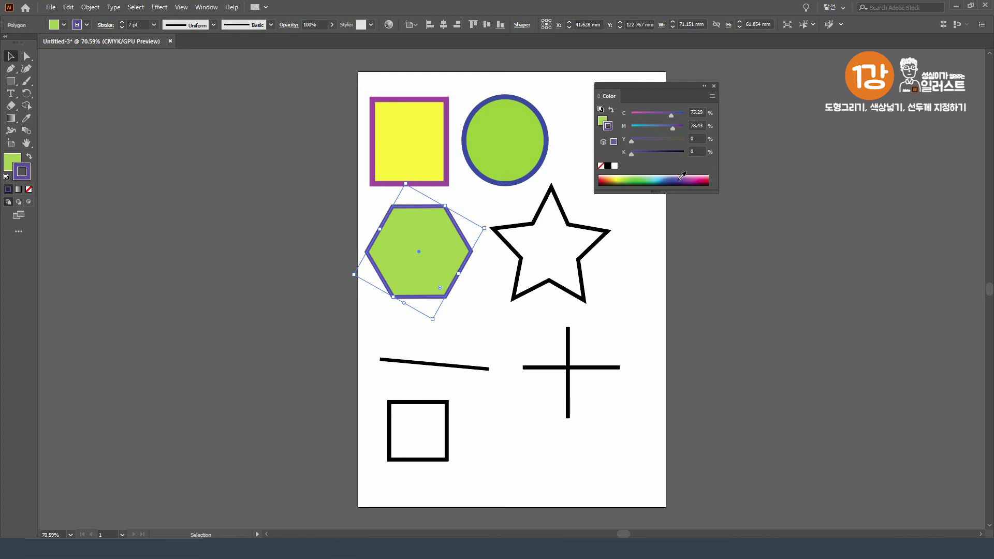
pyautogui.click(736, 402)
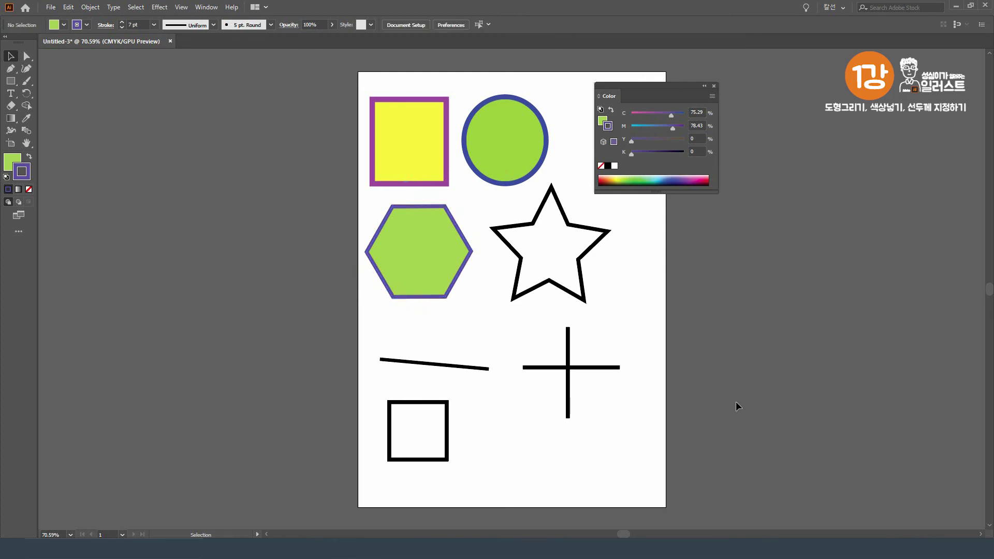